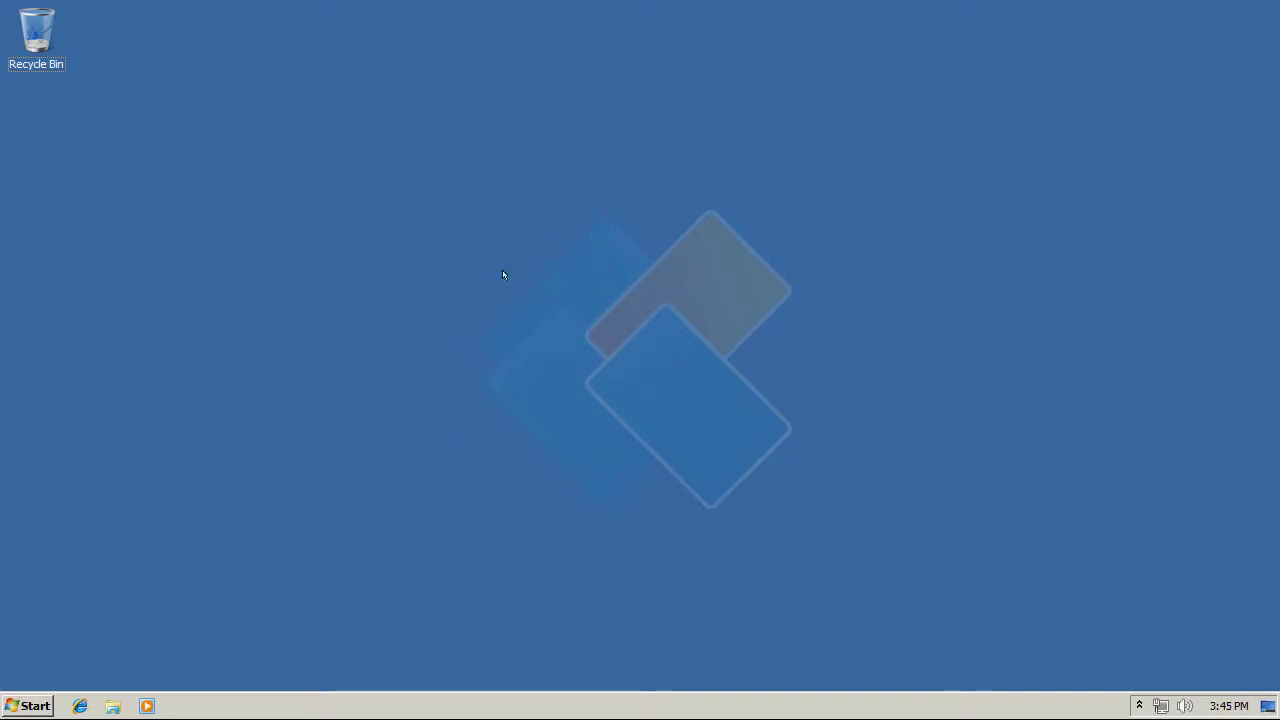
Step: Launch the iFlyDisk Service Configurator from the Start menu's KernSafe > iFlyDisk program group
left_click(27, 700)
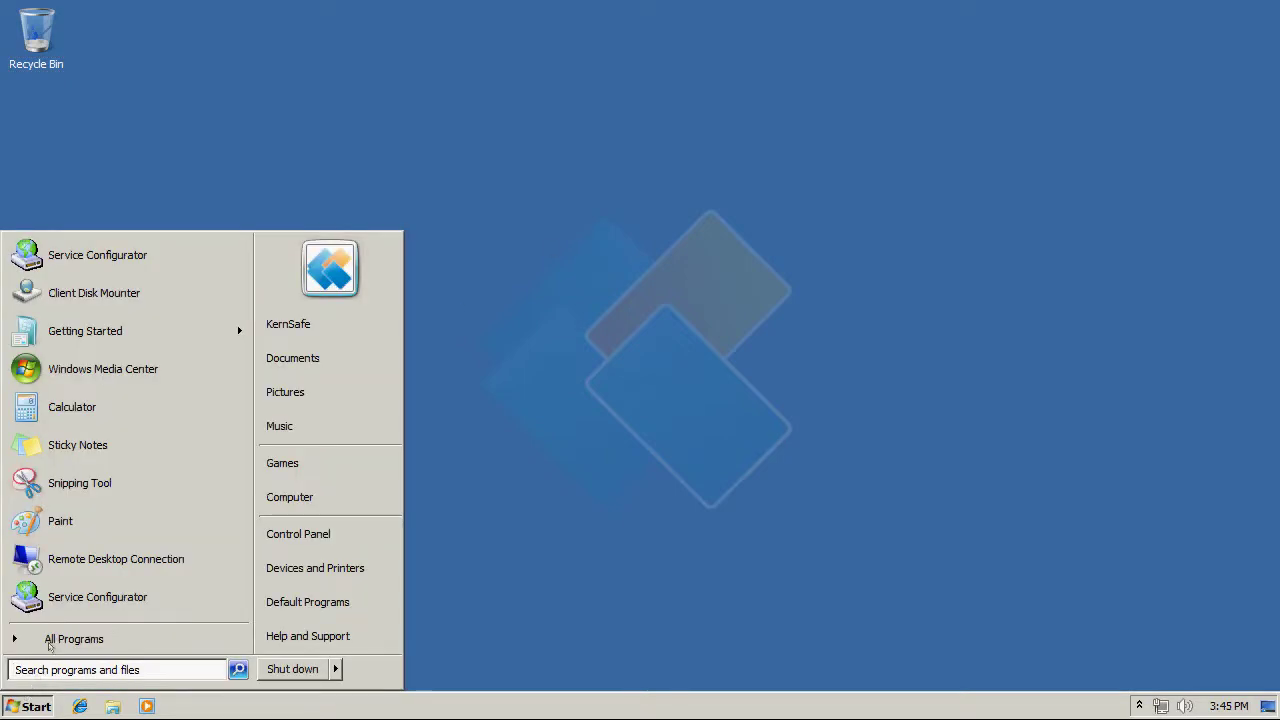
left_click(73, 638)
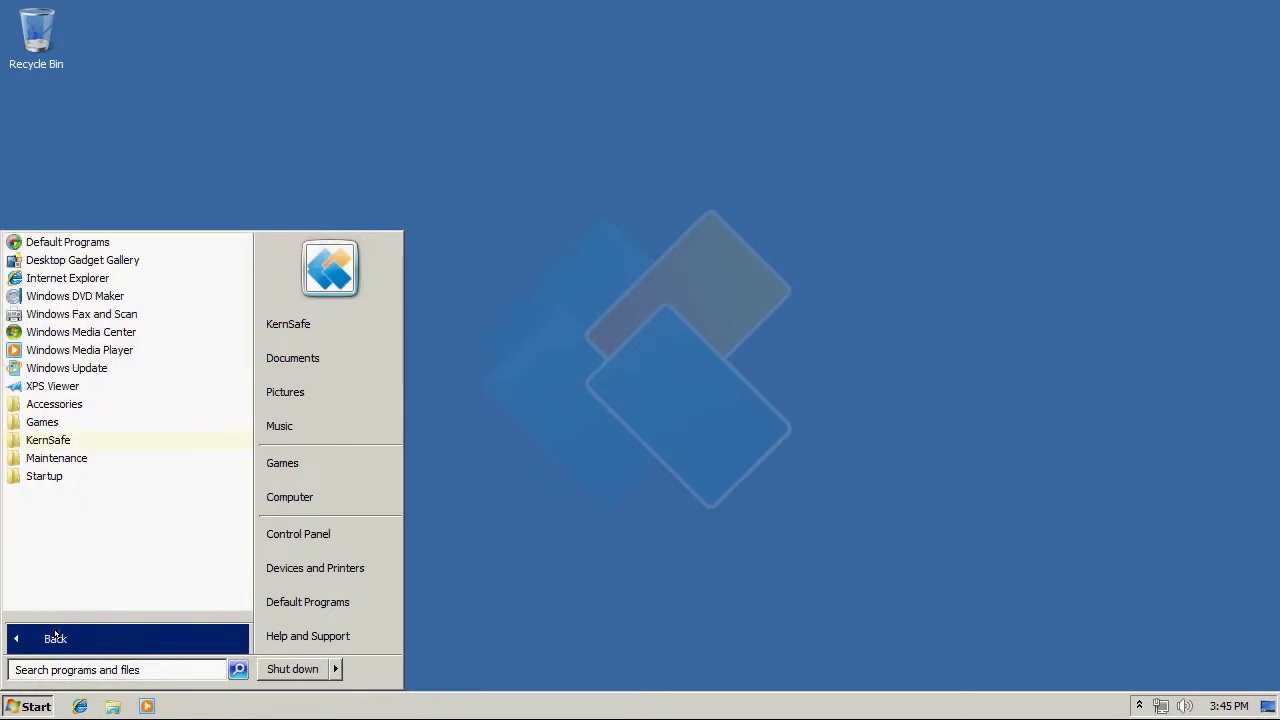
left_click(137, 440)
left_click(136, 458)
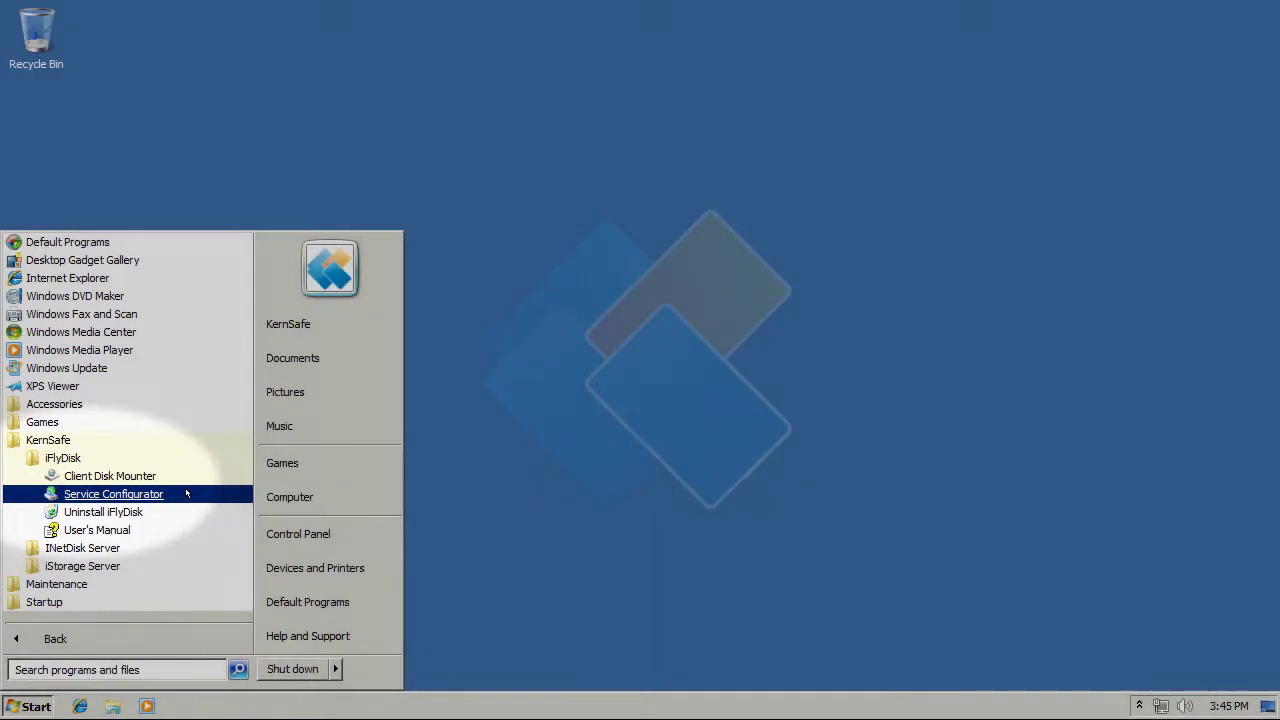
left_click(186, 494)
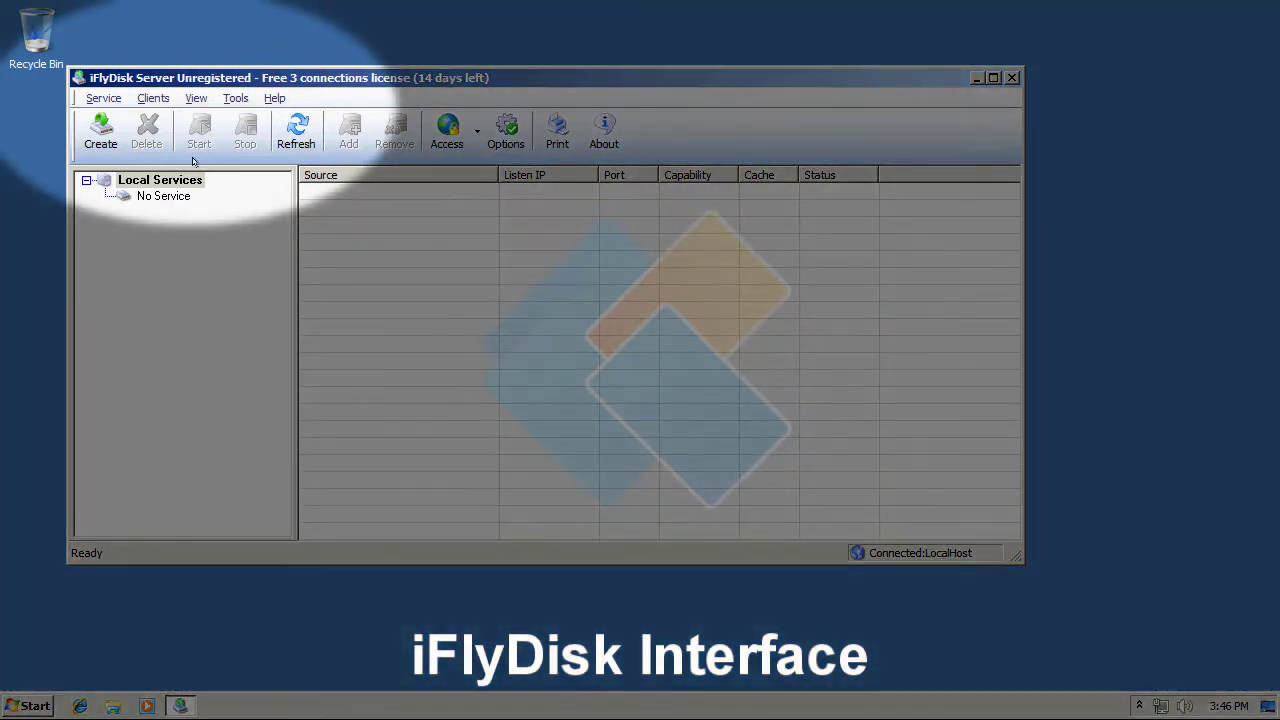
left_click(89, 96)
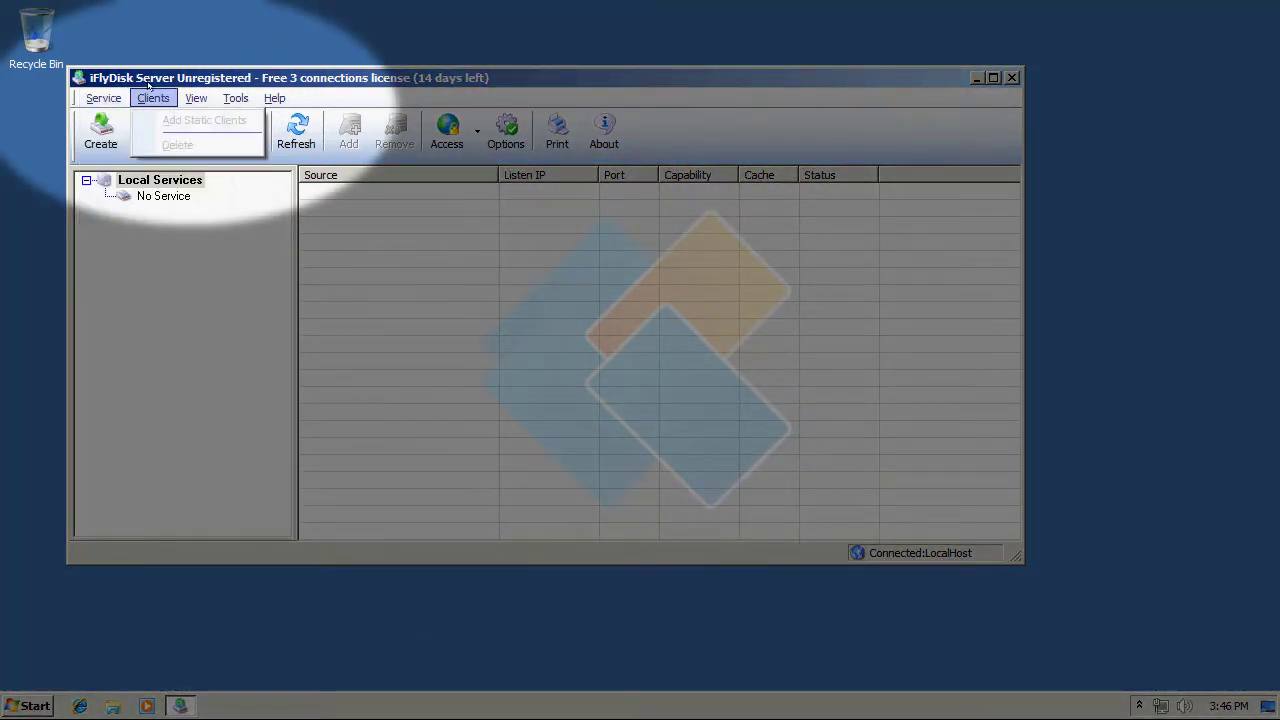
mouse_move(190, 94)
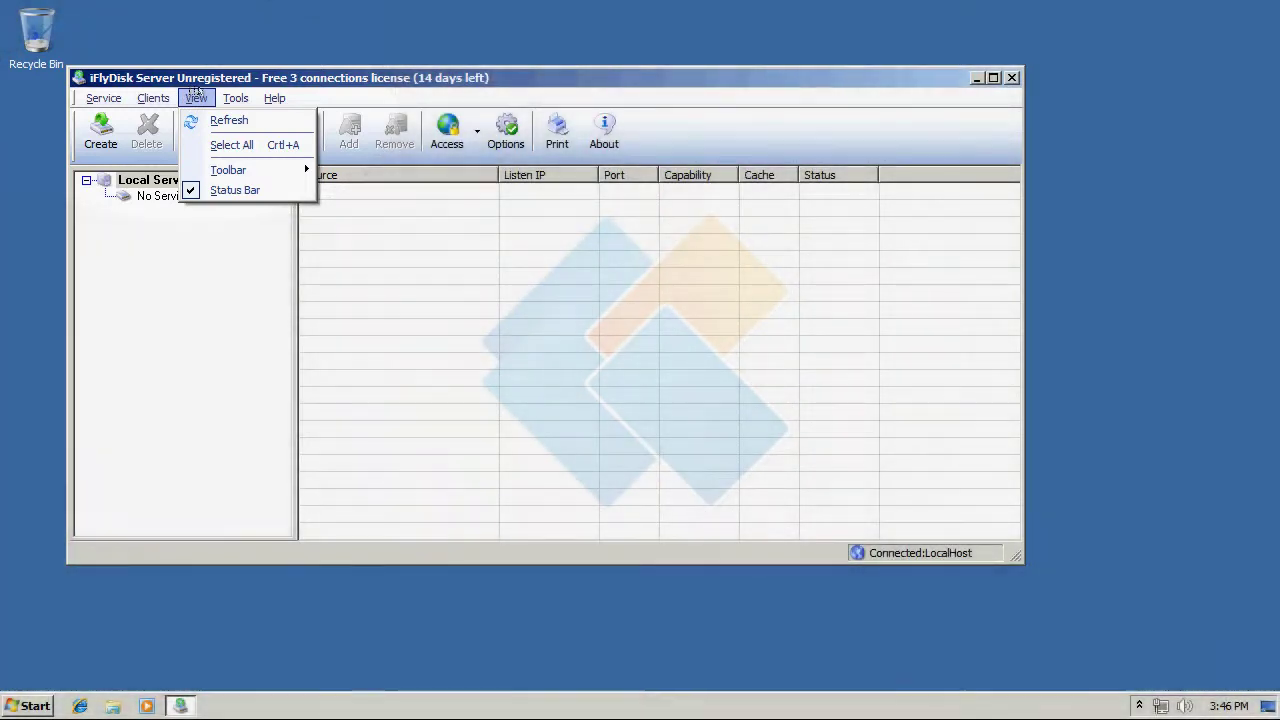
left_click(309, 92)
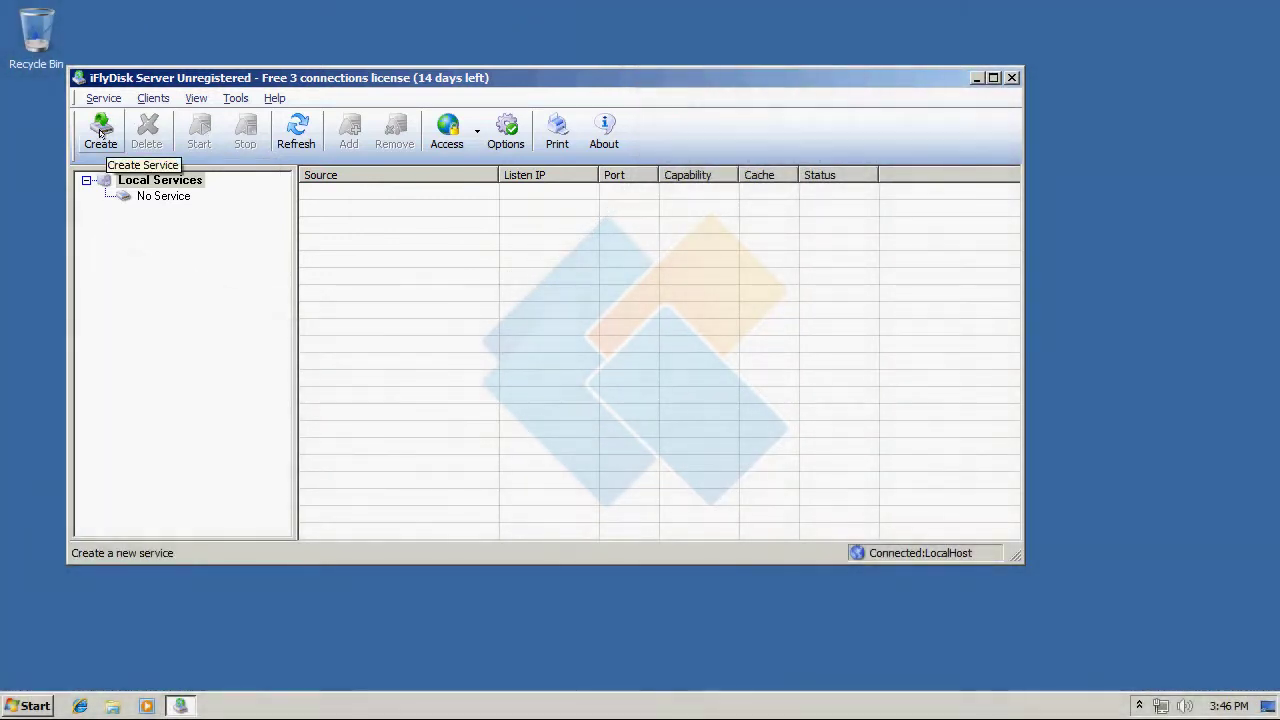
left_click(506, 132)
left_click(610, 418)
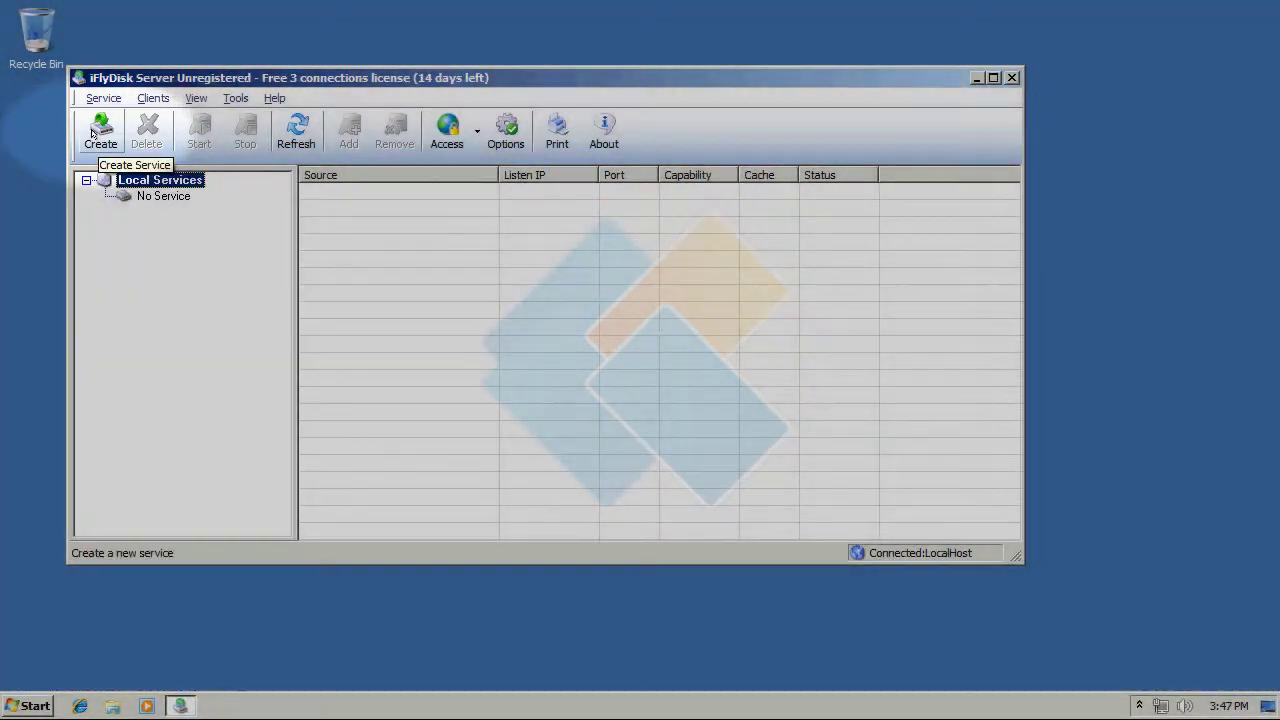
left_click(94, 133)
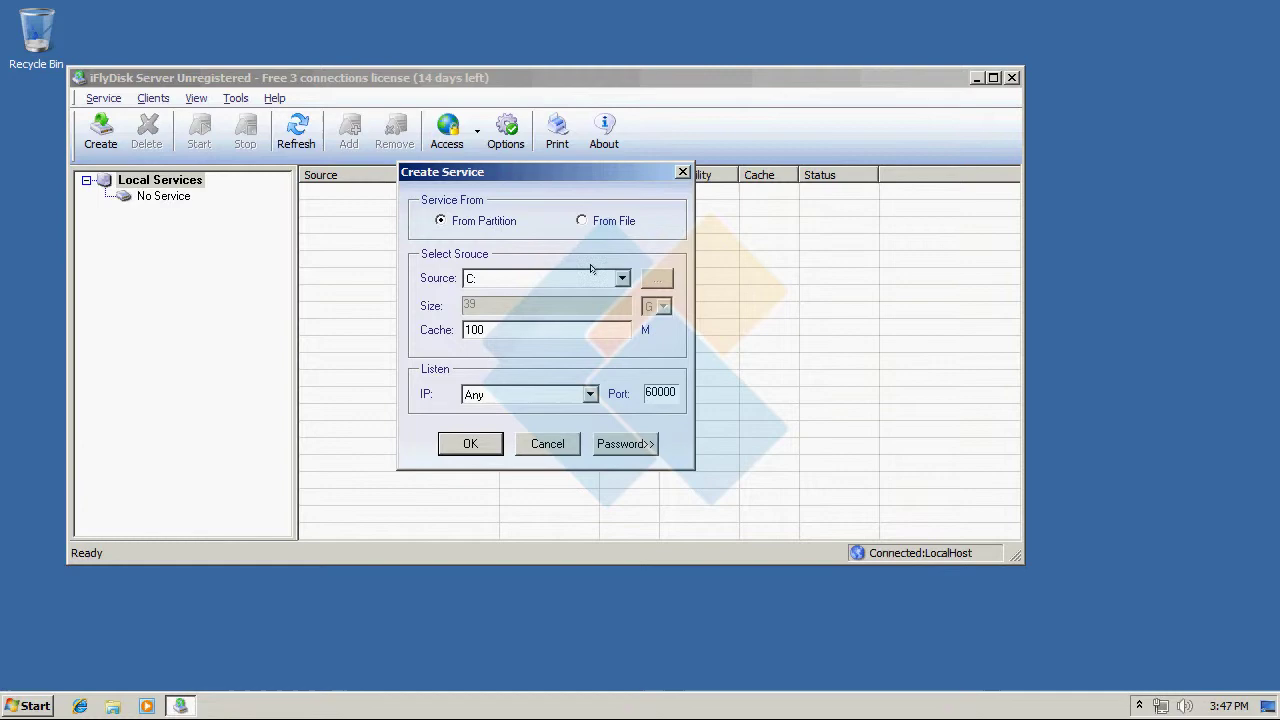
Step: Create a password-protected Disk Partition(C:) service on port 60000 with a 100 M cache
left_click(612, 280)
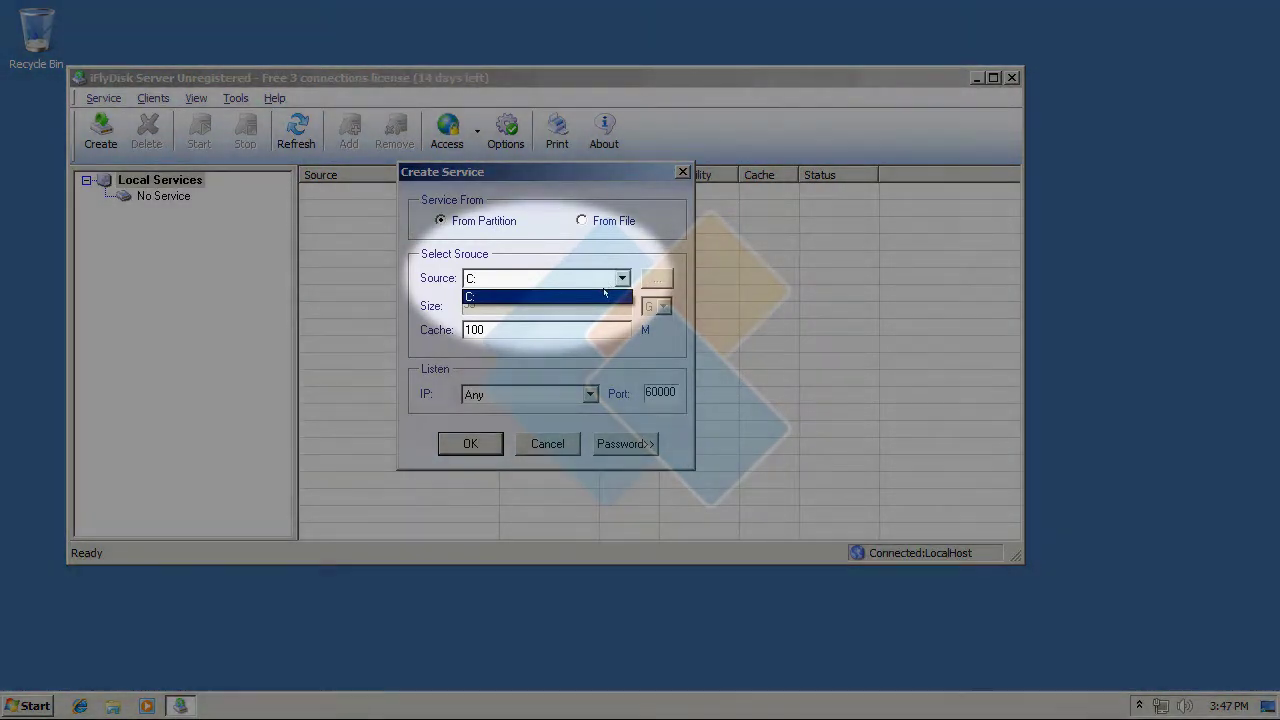
left_click(592, 297)
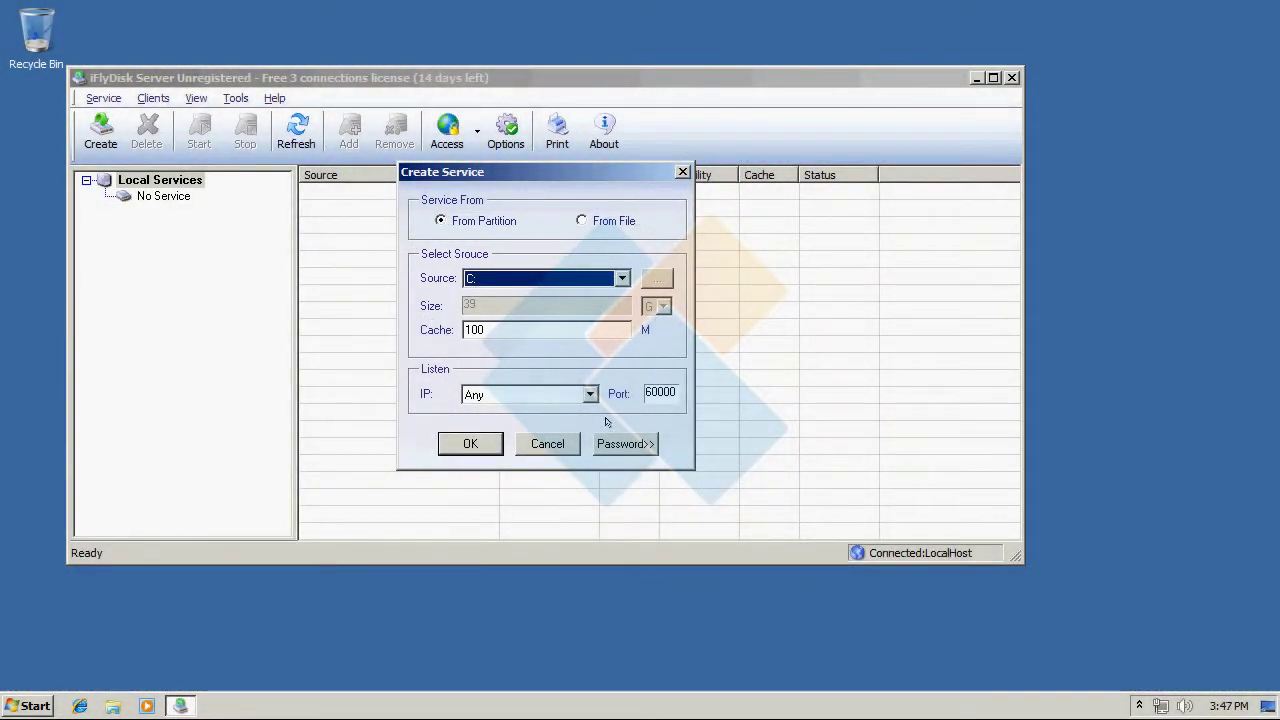
left_click(645, 444)
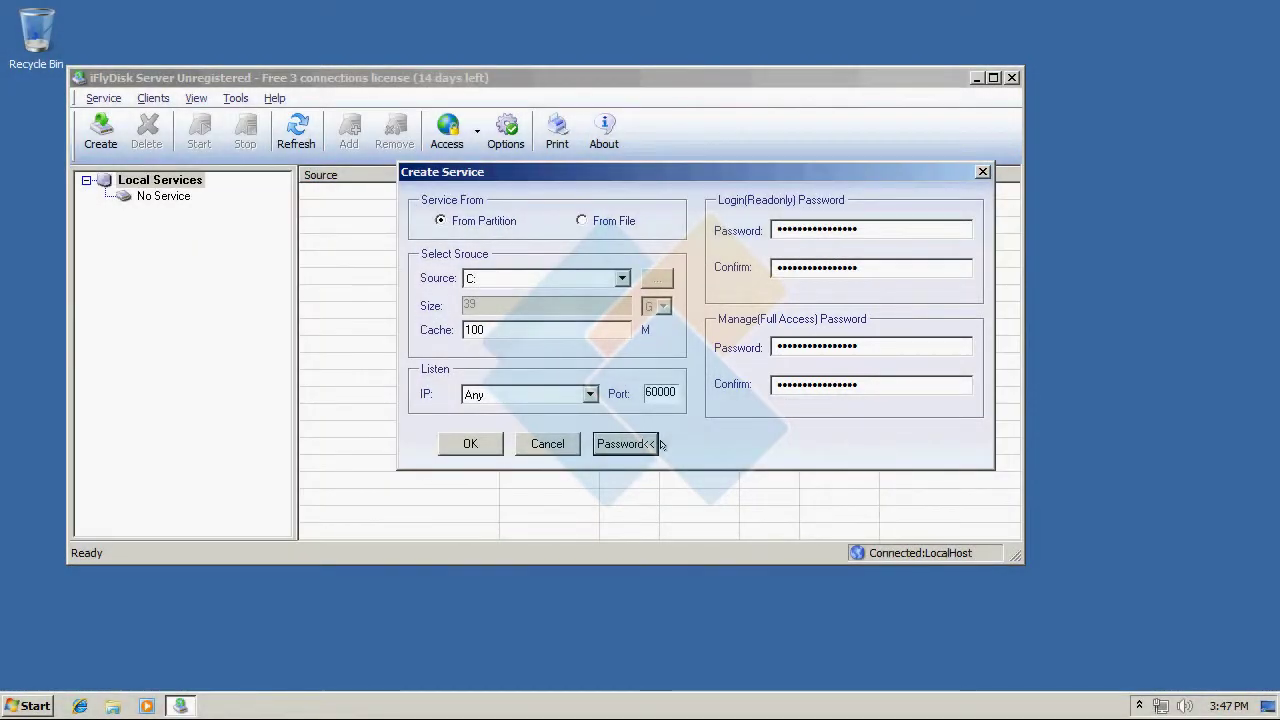
left_click(638, 443)
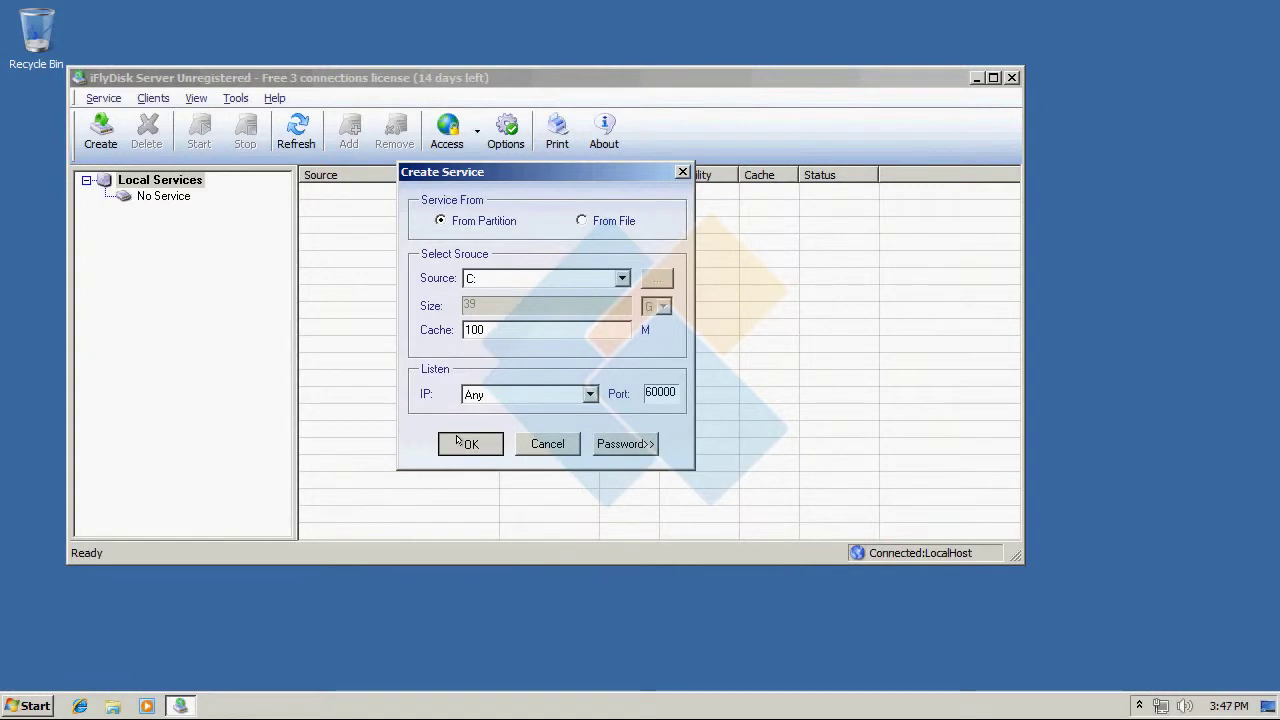
left_click(457, 440)
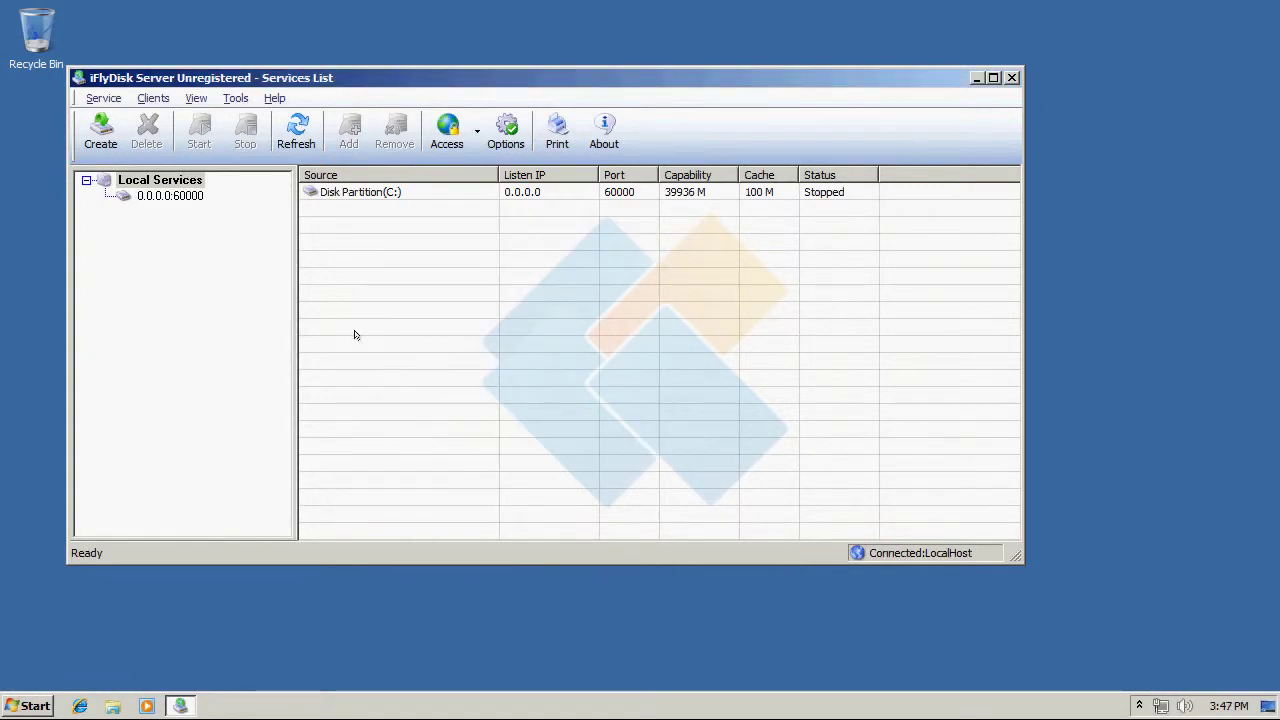
Step: Select the 0.0.0.0:60000 service node to display its Clients List
left_click(186, 195)
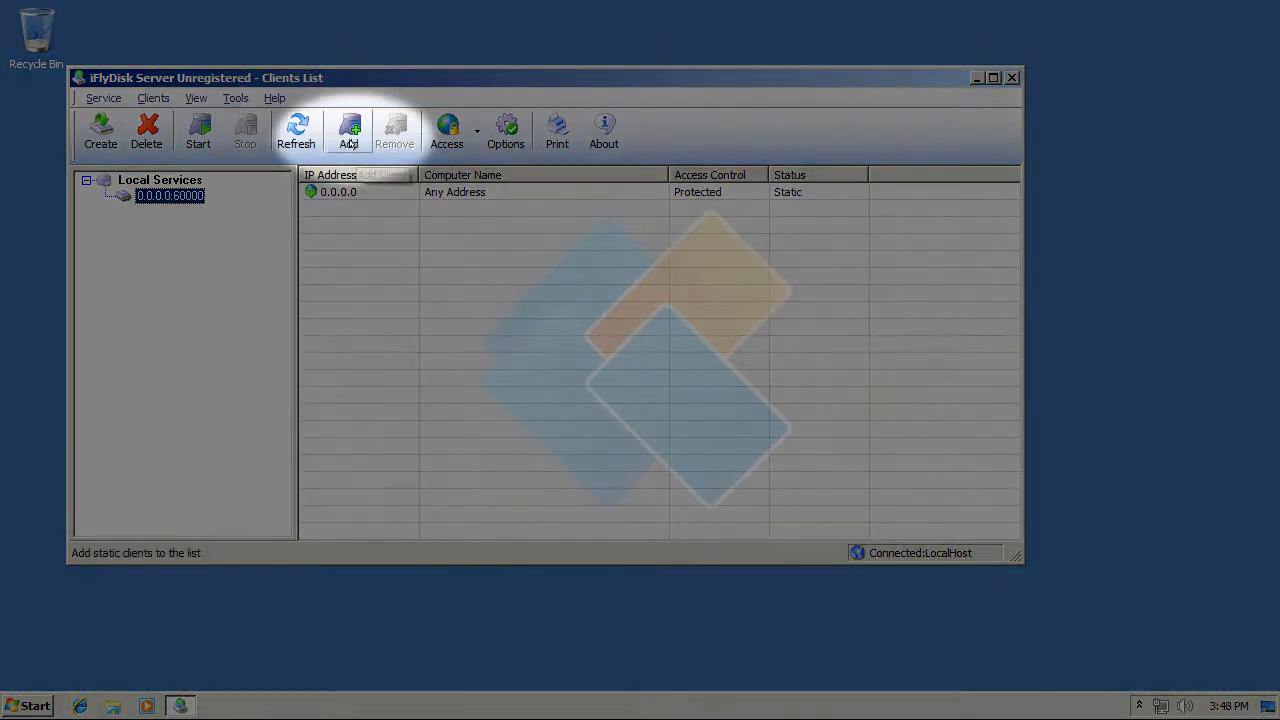
Step: Trust the single IP 192.168.161.130 with Full Access, then start the disk service
left_click(349, 136)
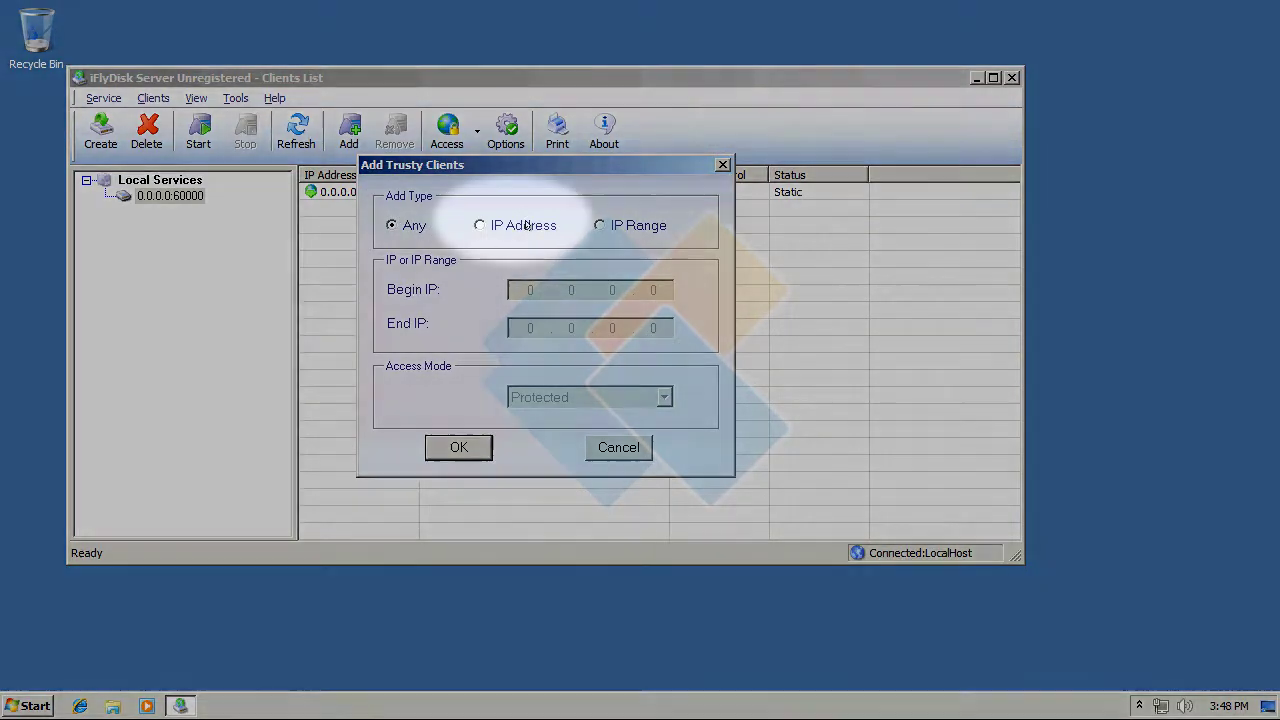
left_click(524, 227)
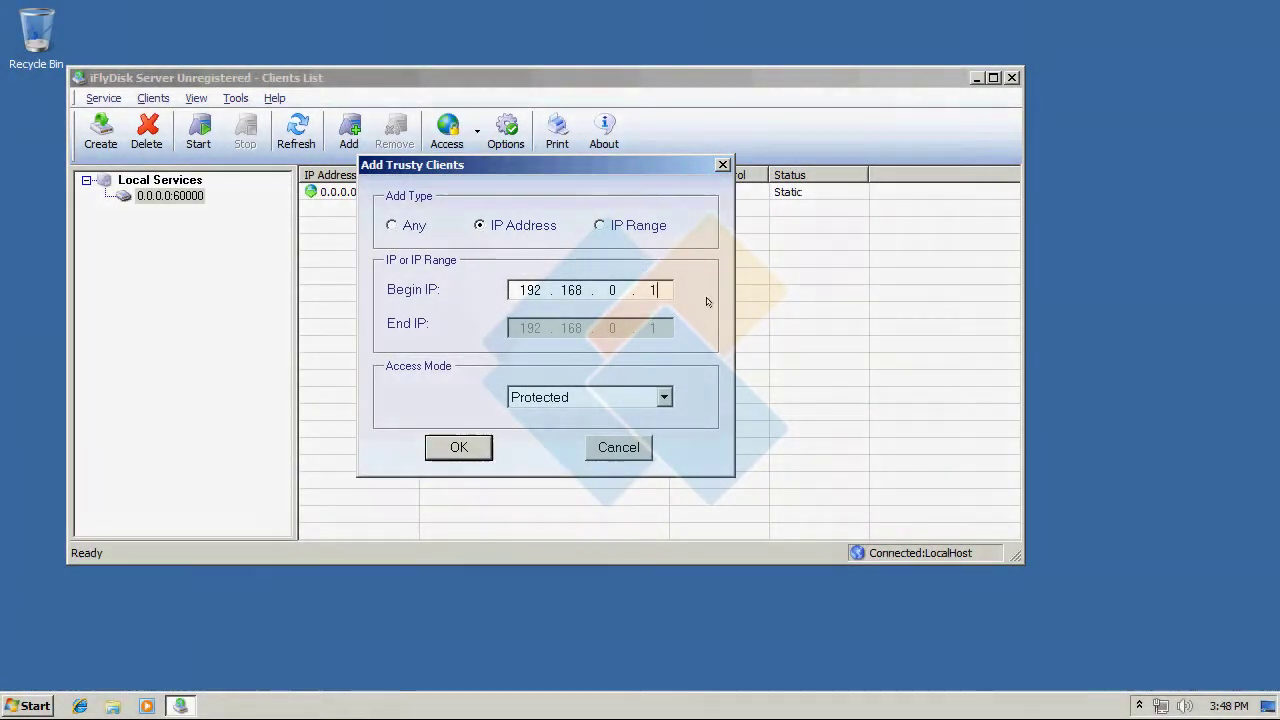
key("BackSpace")
key("BackSpace")
key("BackSpace")
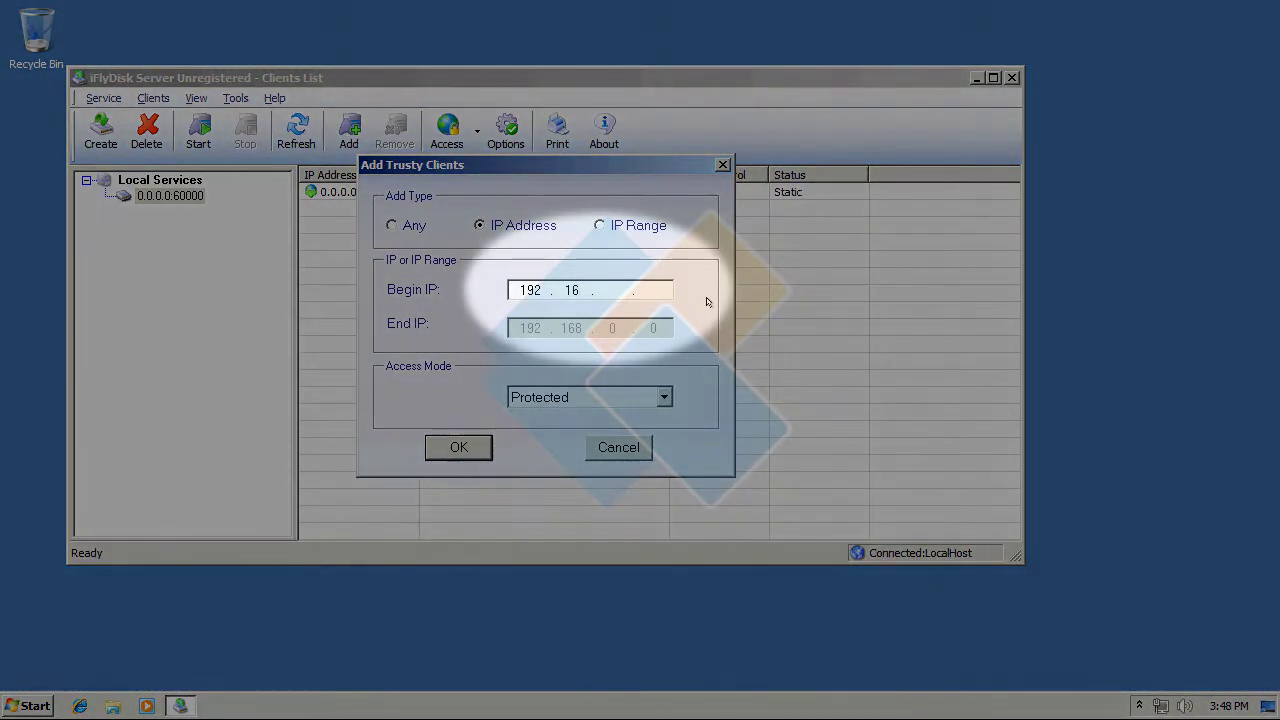
type("8161")
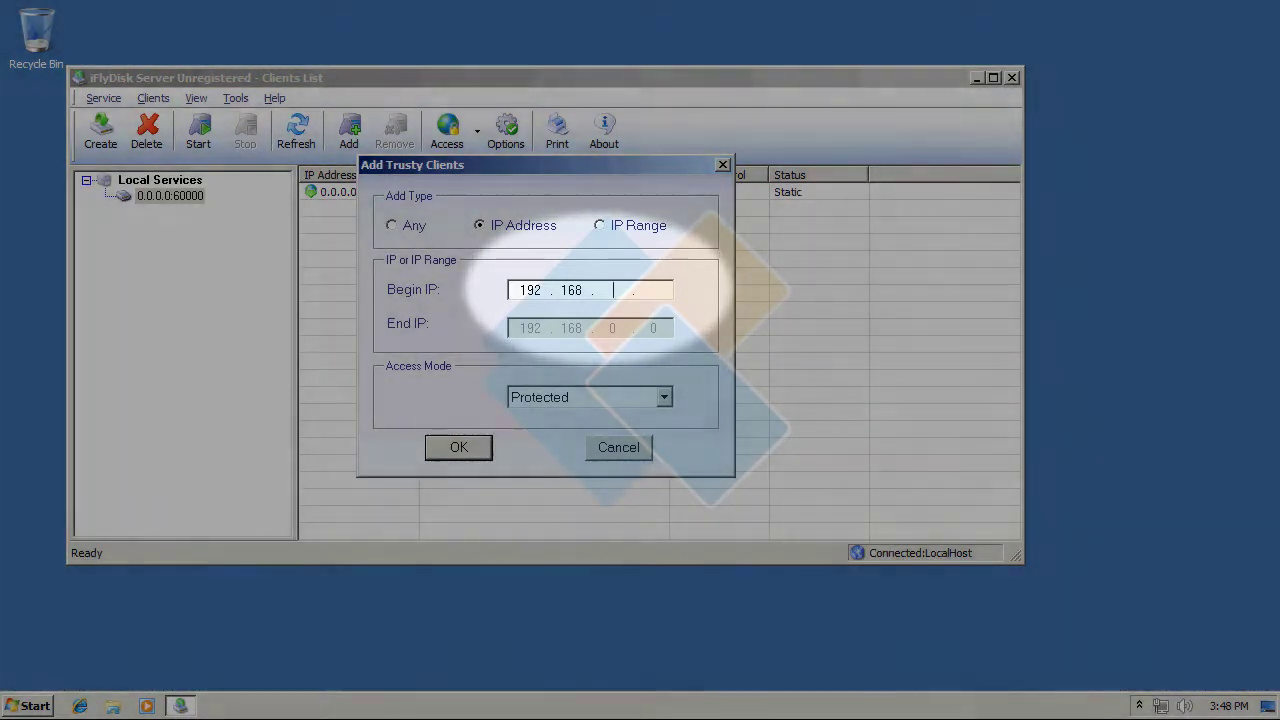
type("1")
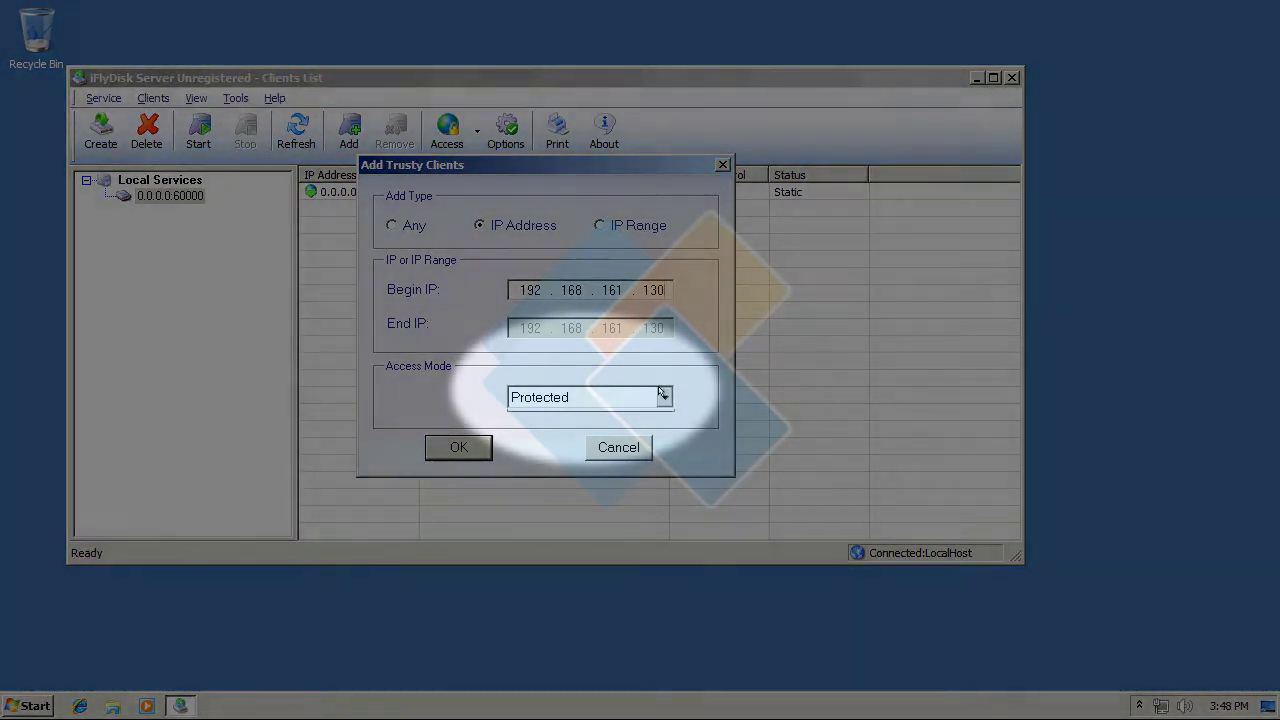
left_click(662, 396)
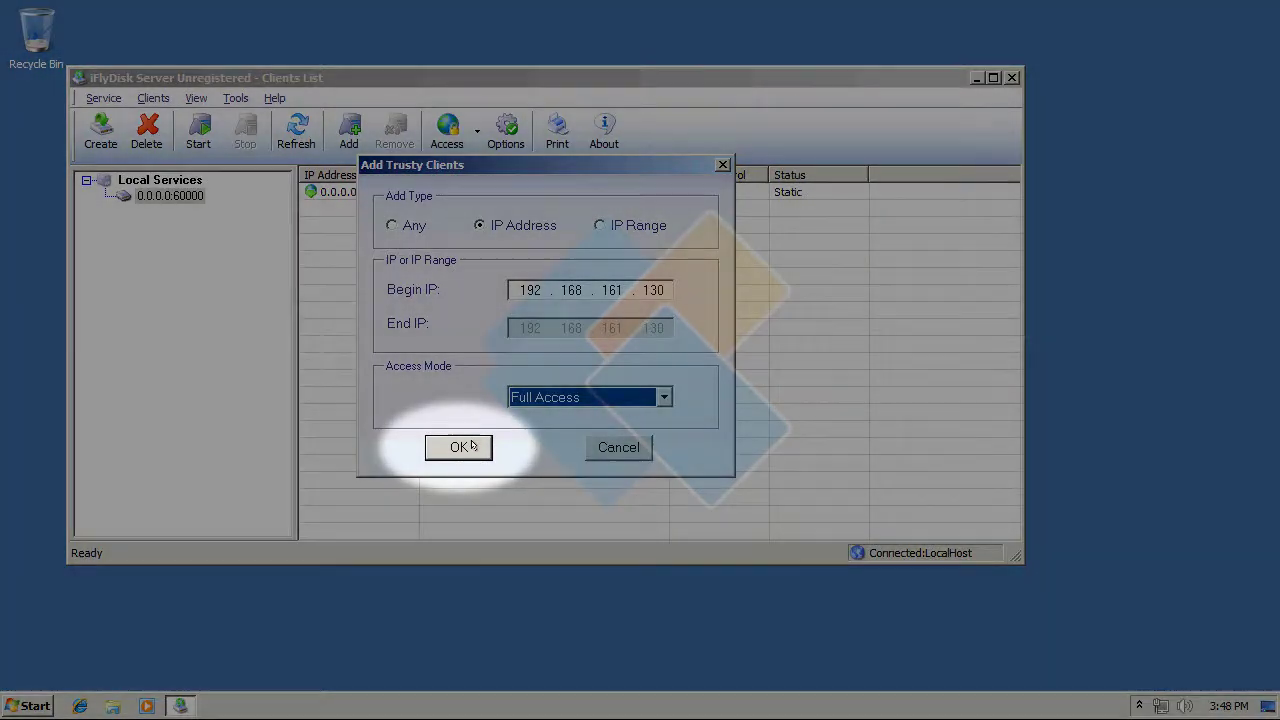
left_click(460, 447)
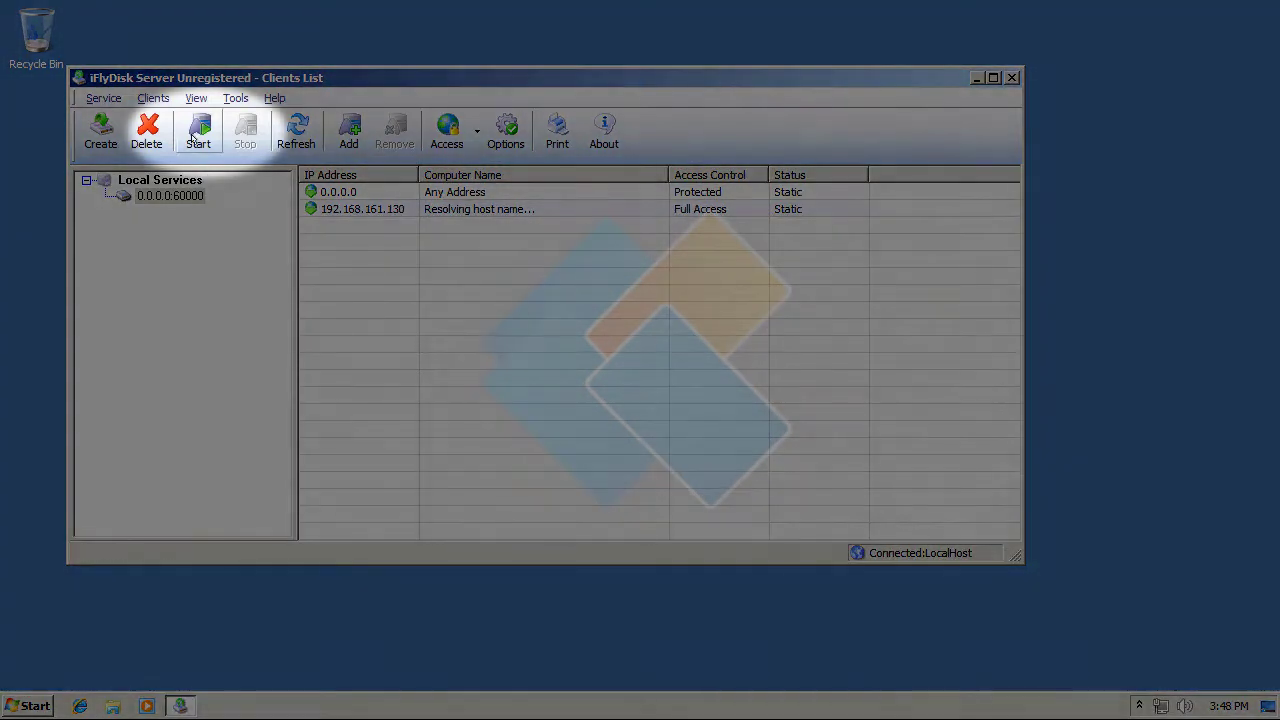
left_click(198, 135)
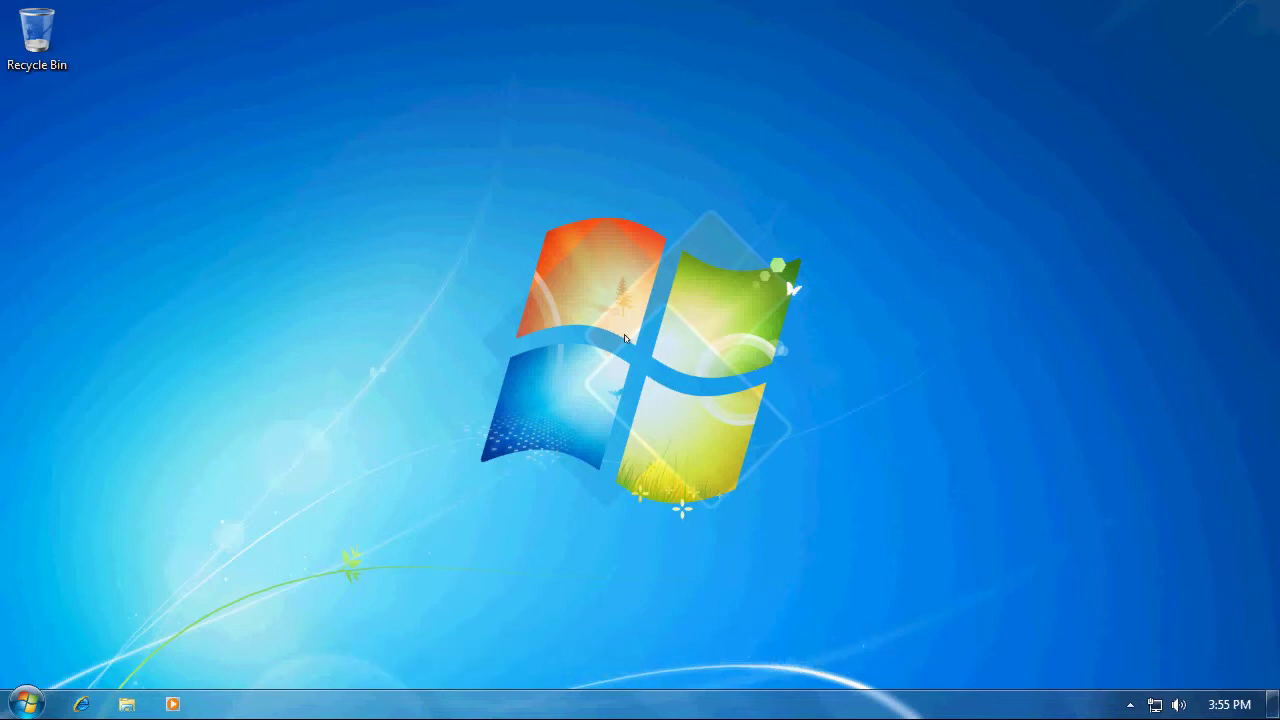
Step: Launch iFlyDisk's Client Disk Mounter from the Start menu's KernSafe > iFlyDisk group
left_click(30, 694)
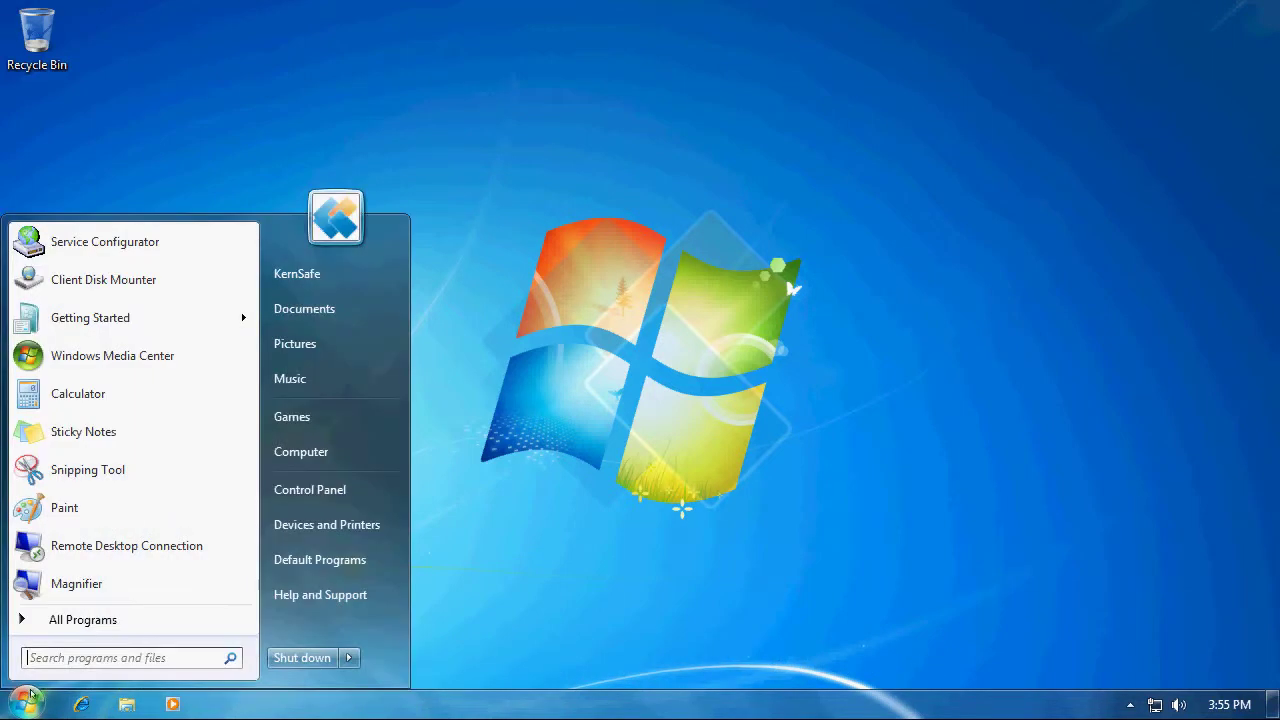
left_click(83, 620)
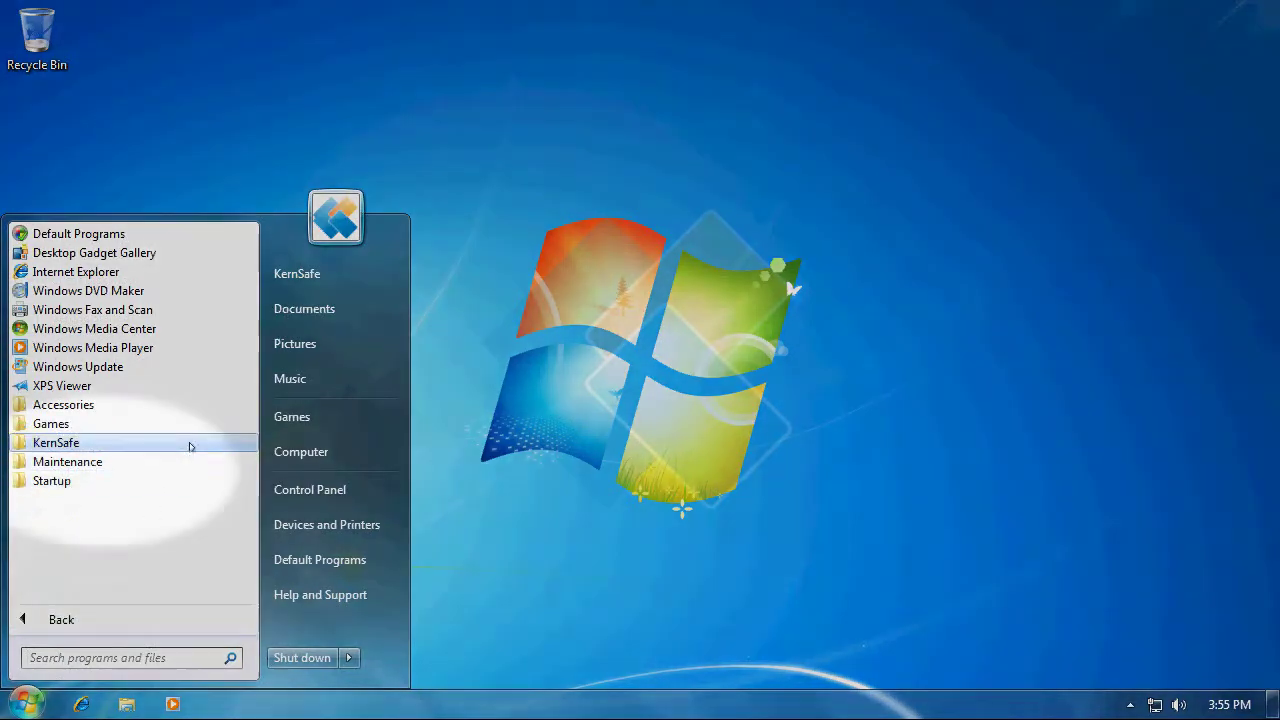
left_click(189, 442)
left_click(183, 462)
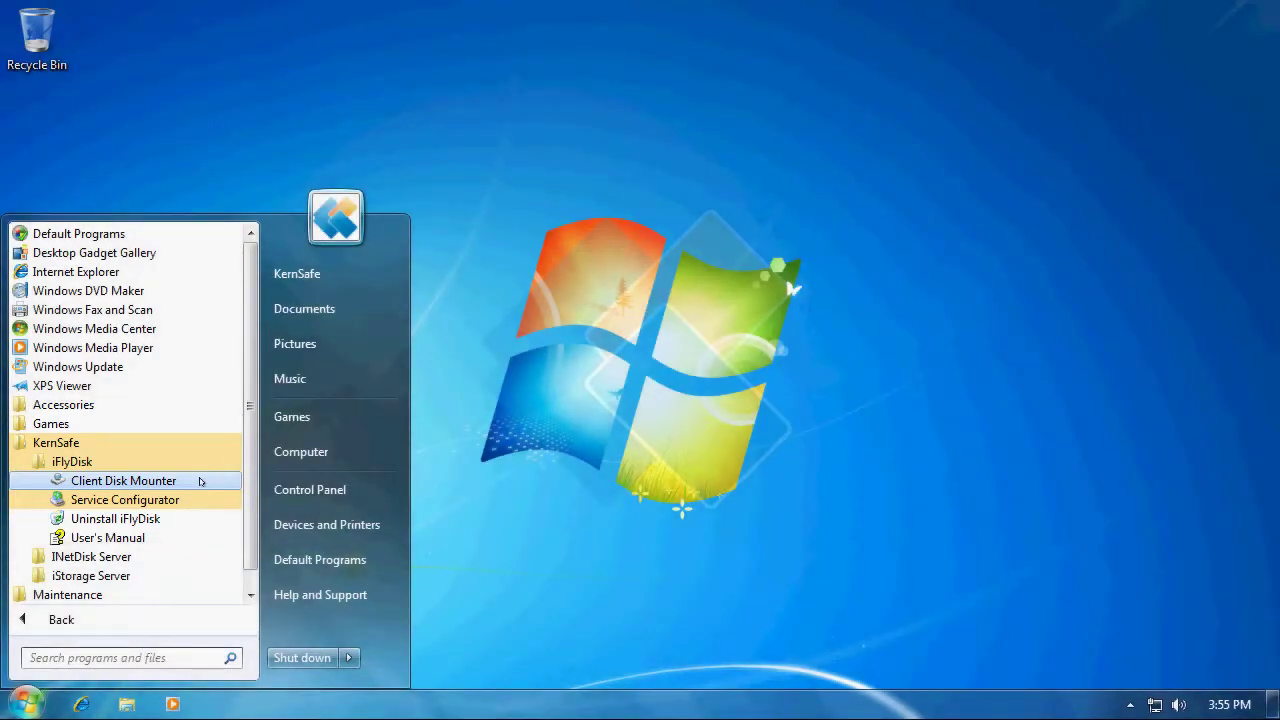
left_click(200, 481)
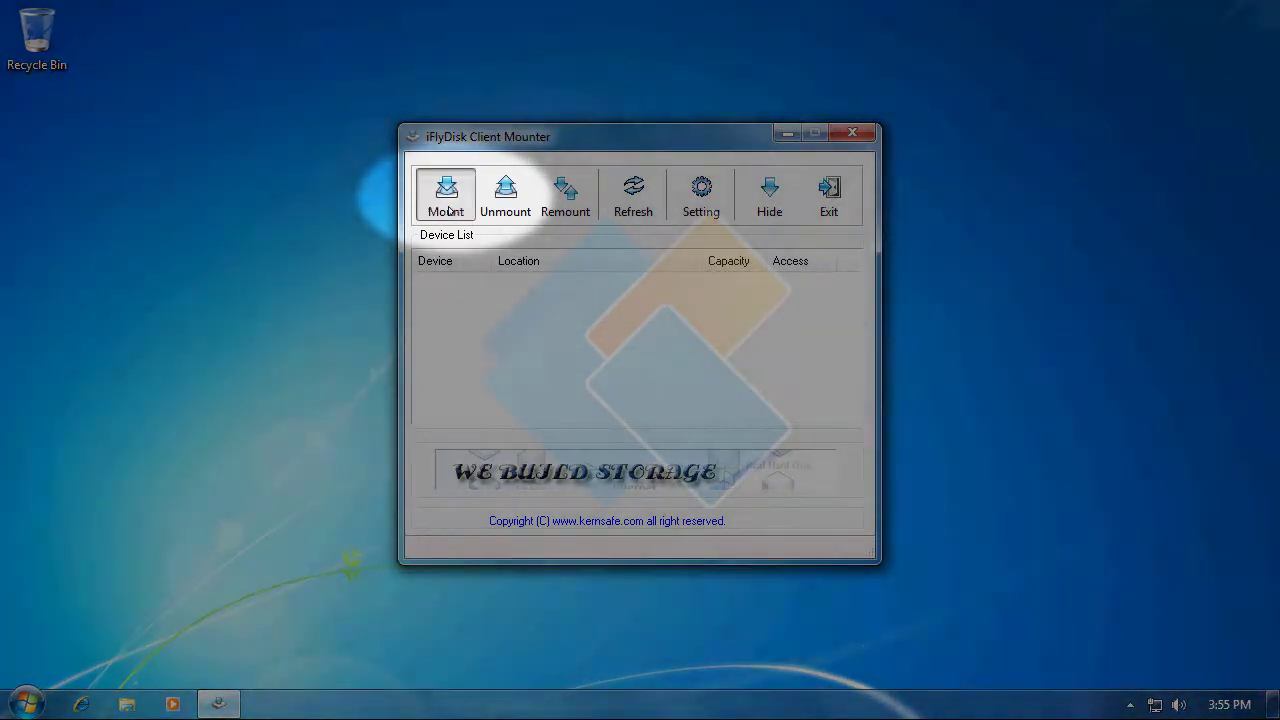
Step: Open the Mount Disk dialog for a network disk and select the server IP field
left_click(447, 205)
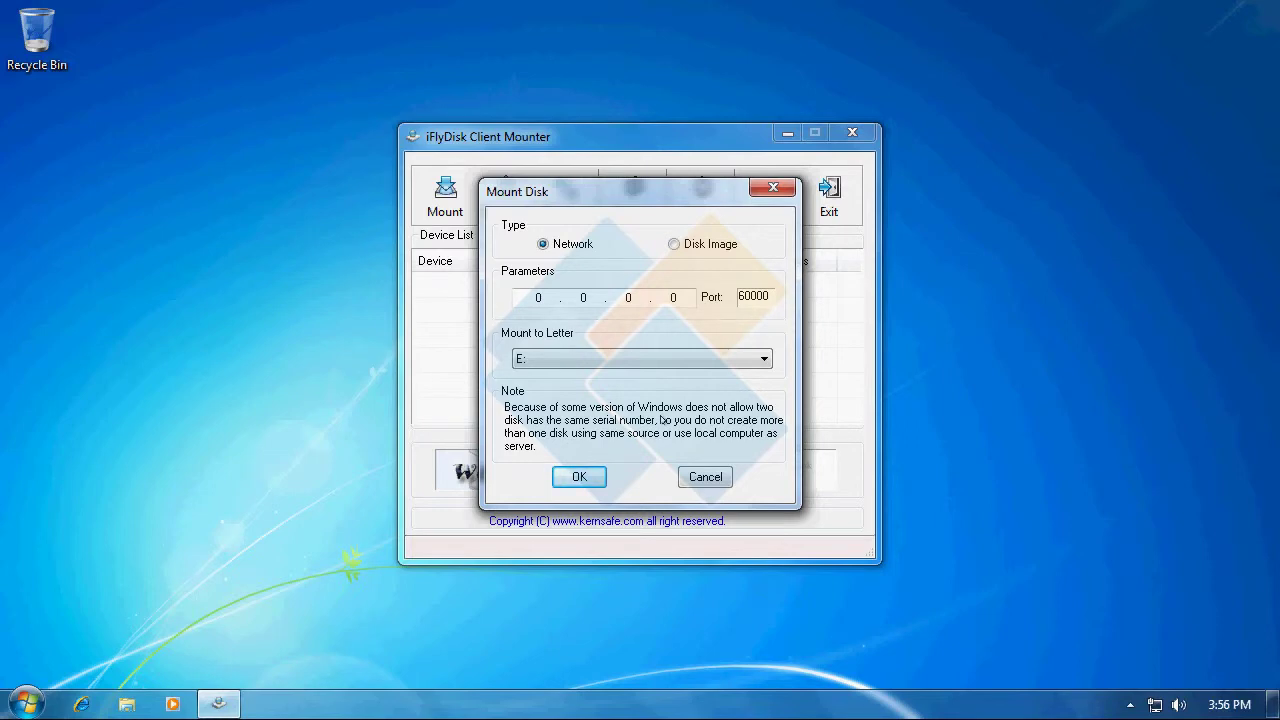
left_click(676, 296)
Step: Mount the 192.168.161.130 shared disk as drive K:, supplying the service password
type("192.168.161.130")
left_click(637, 358)
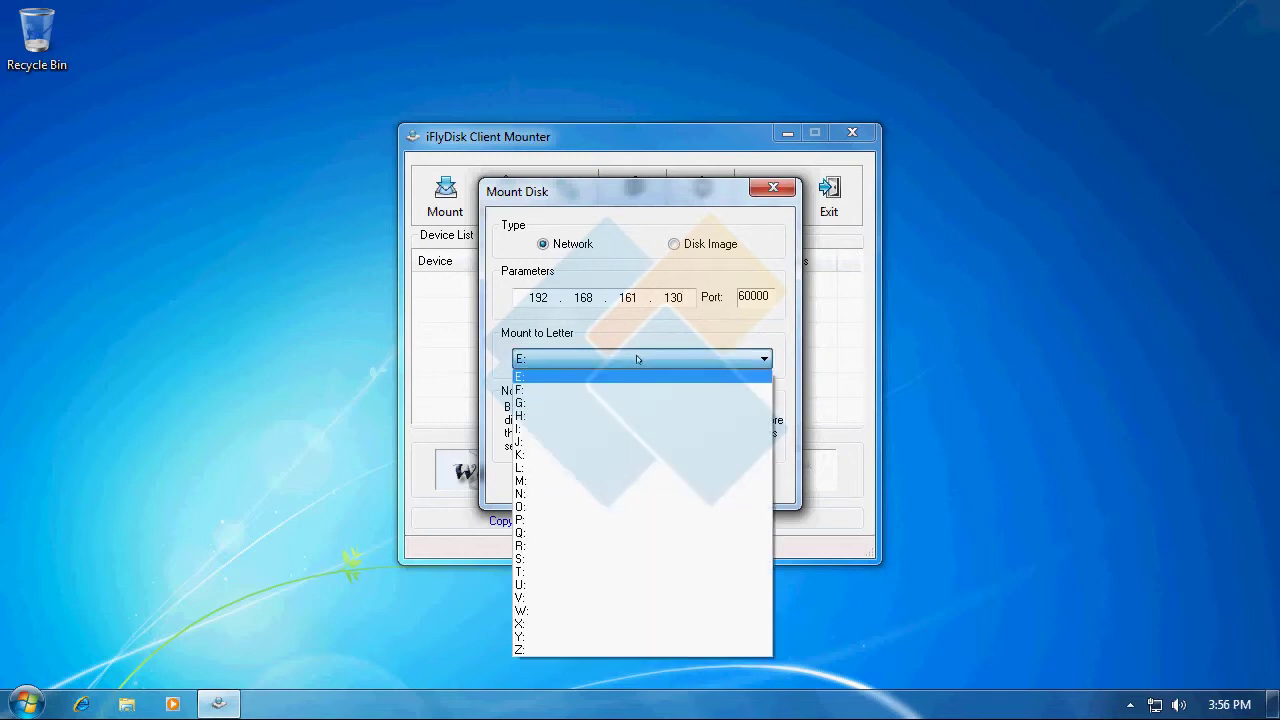
left_click(578, 455)
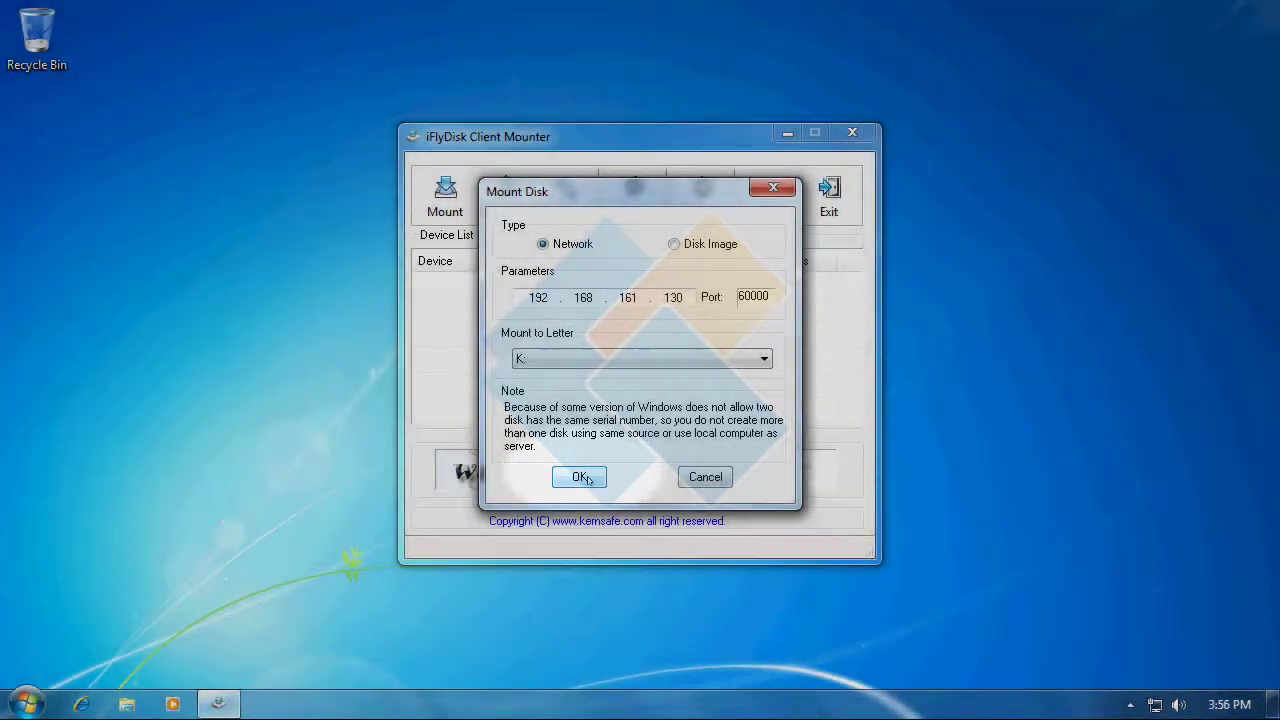
left_click(582, 477)
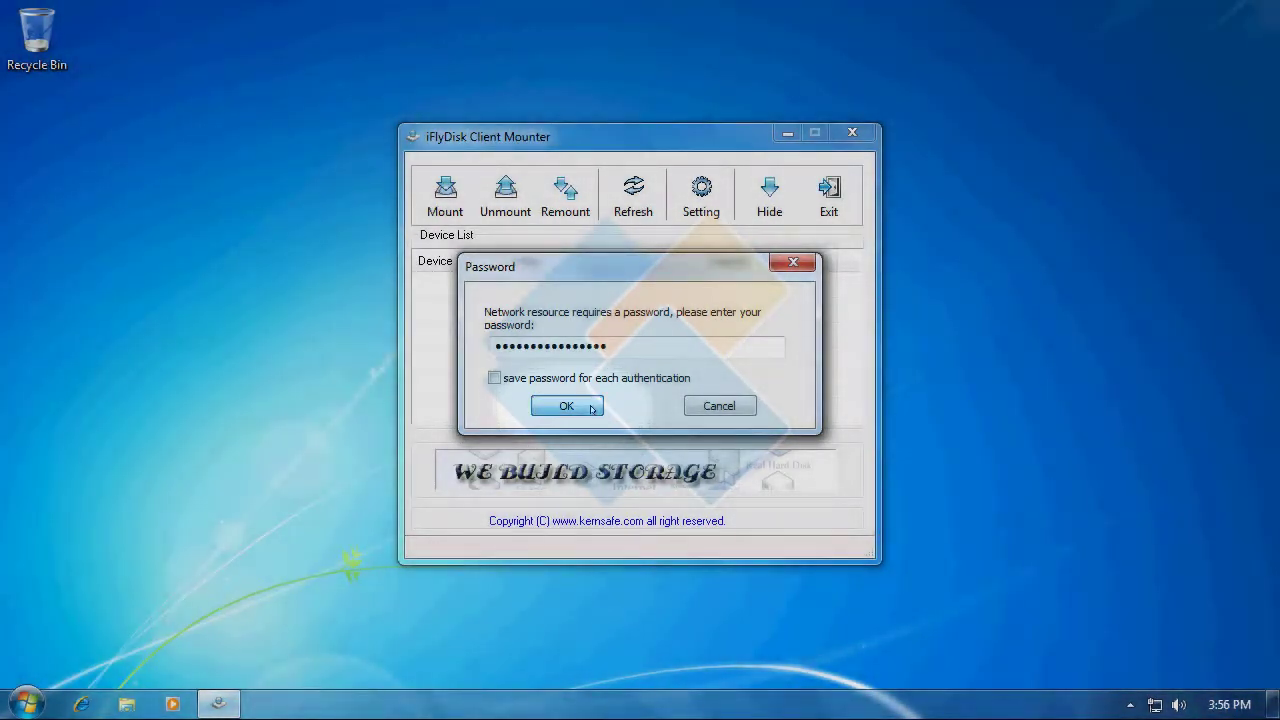
left_click(567, 406)
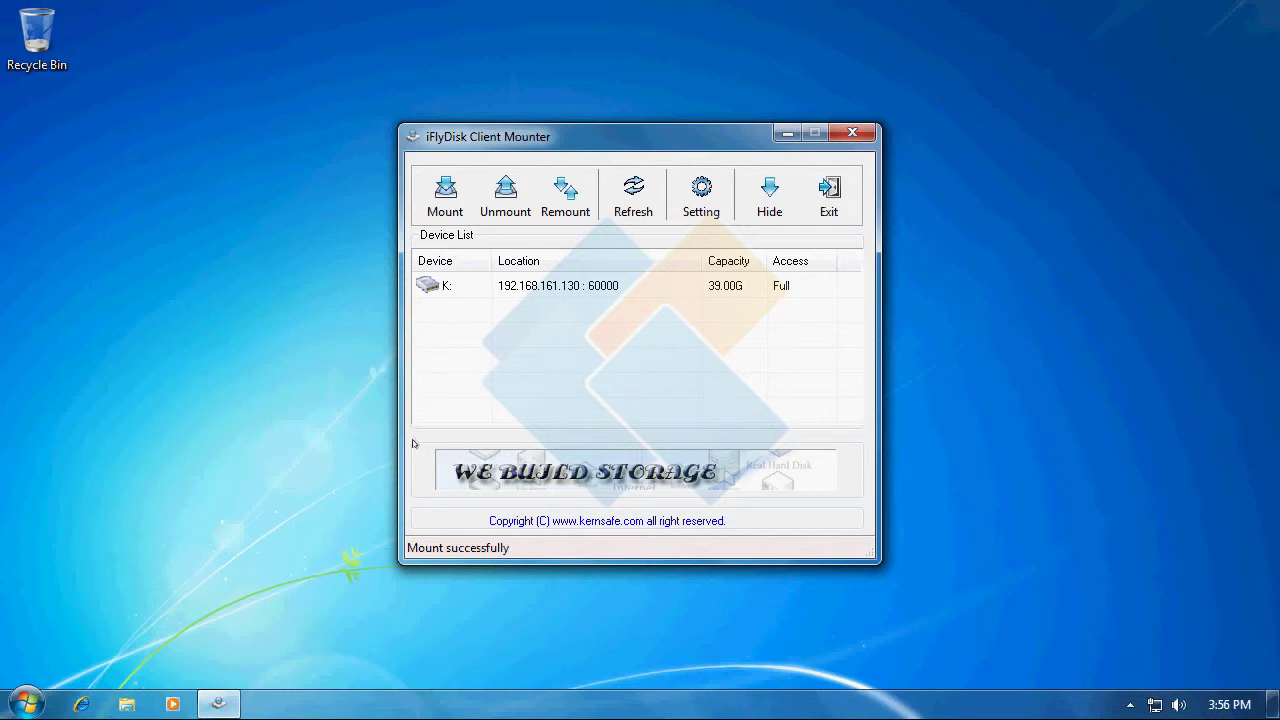
Step: Open Local Disk (K:) from the Computer view in Windows Explorer
left_click(26, 697)
left_click(318, 457)
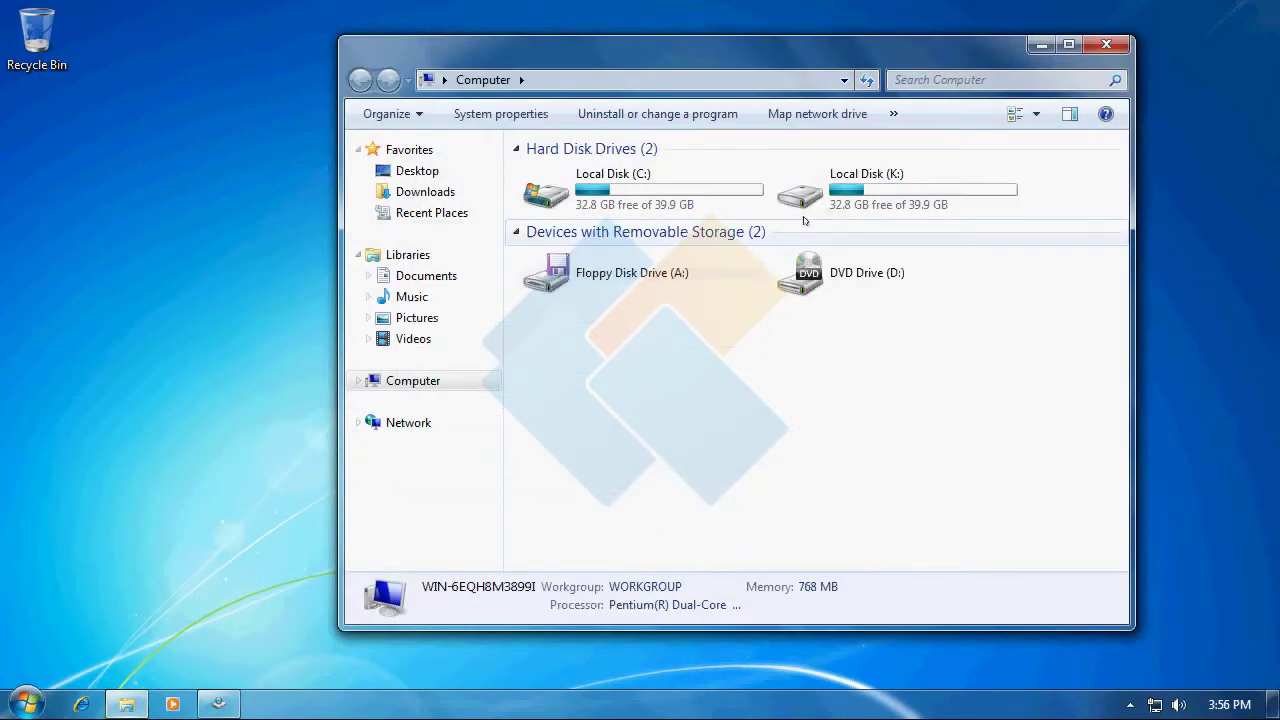
double_click(805, 205)
Step: Browse PerfLogs and Program Files > Common Files on K:, then close Explorer
double_click(617, 199)
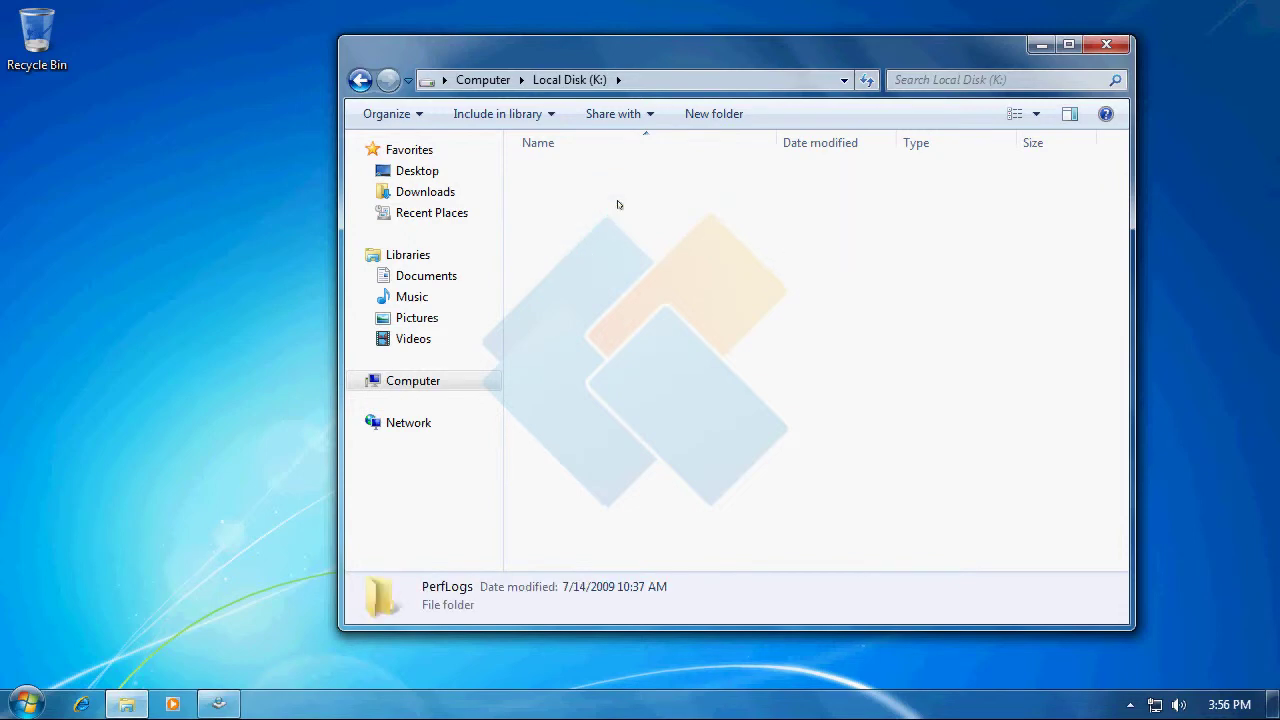
left_click(360, 80)
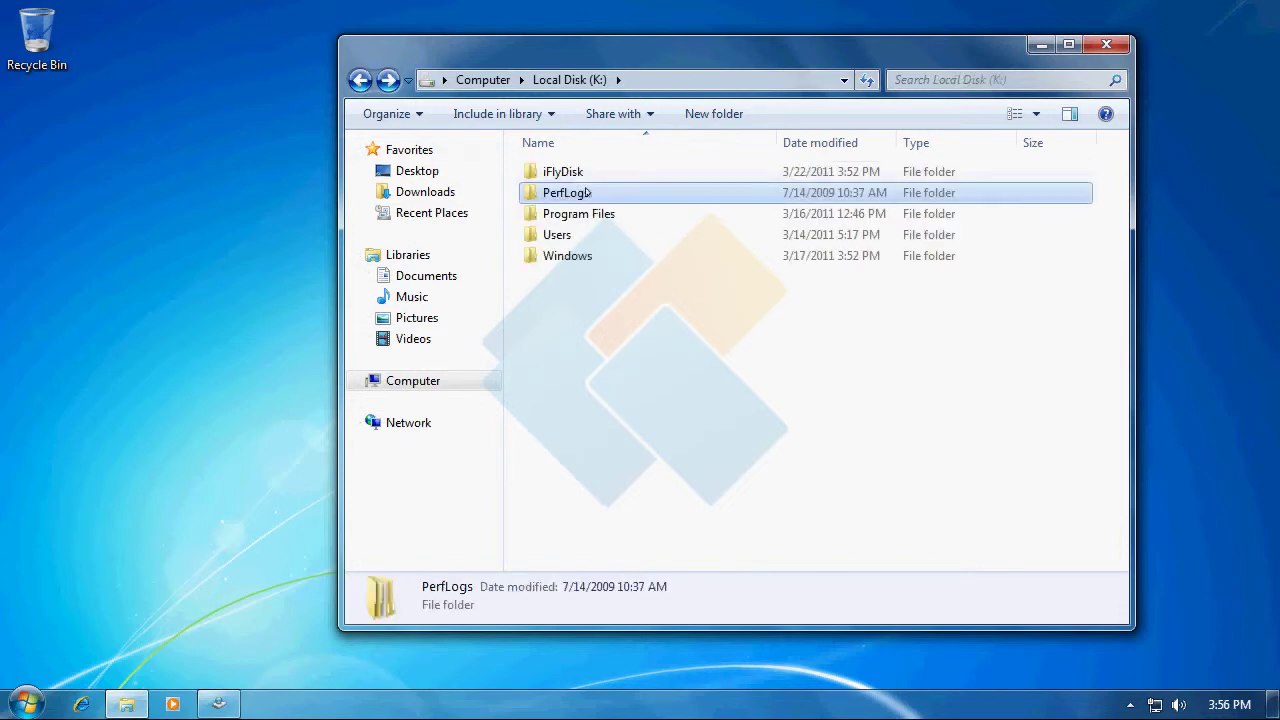
double_click(585, 213)
double_click(585, 172)
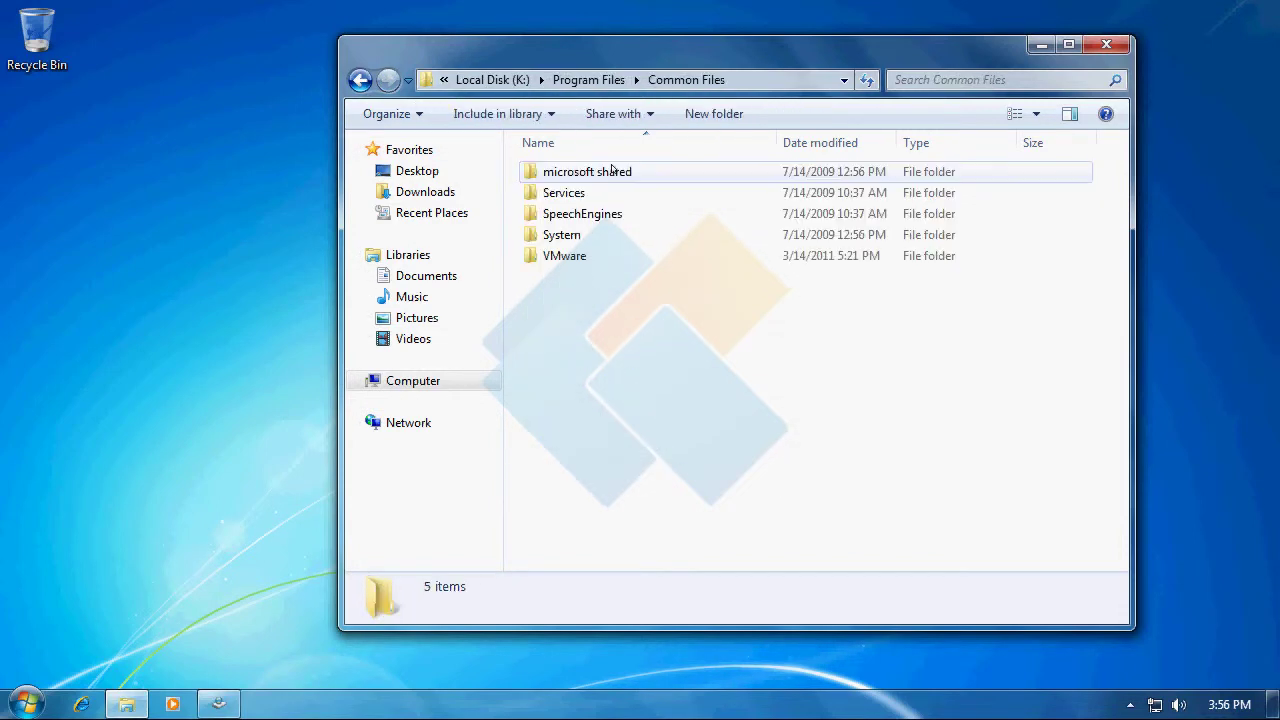
left_click(1106, 44)
left_click(686, 135)
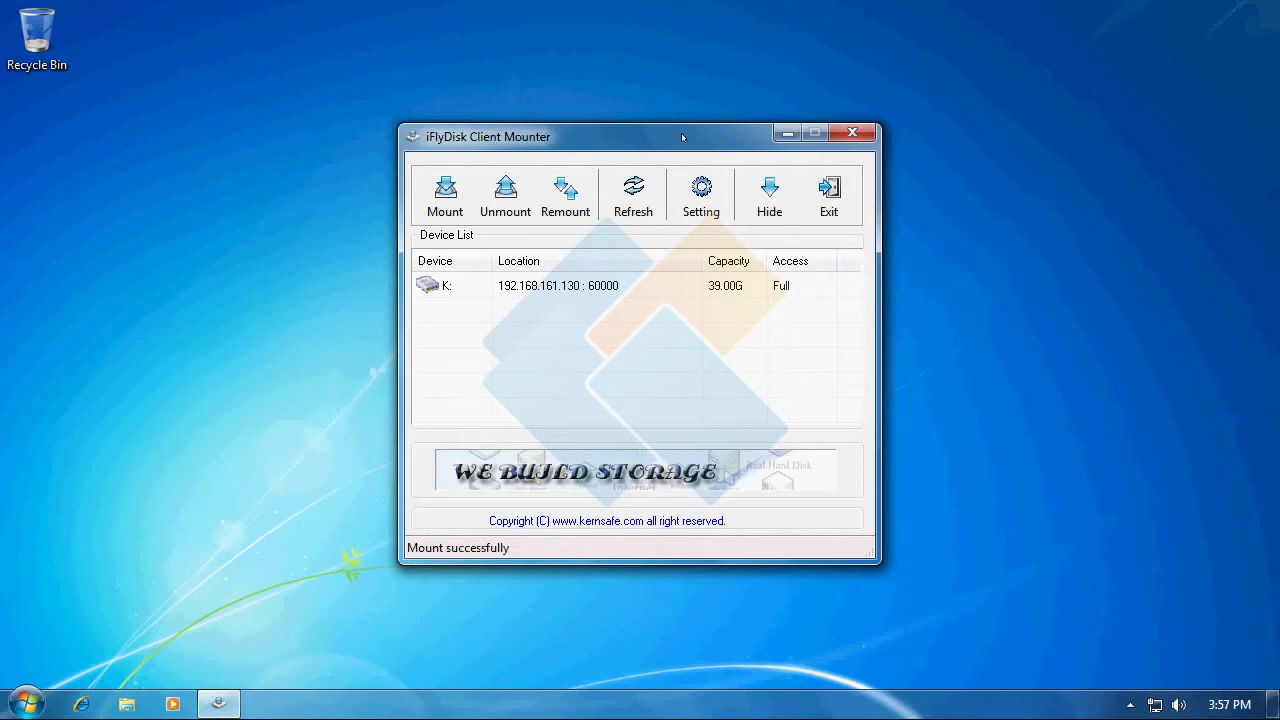
Step: Exit the iFlyDisk Client Mounter using its Exit toolbar button
left_click(829, 195)
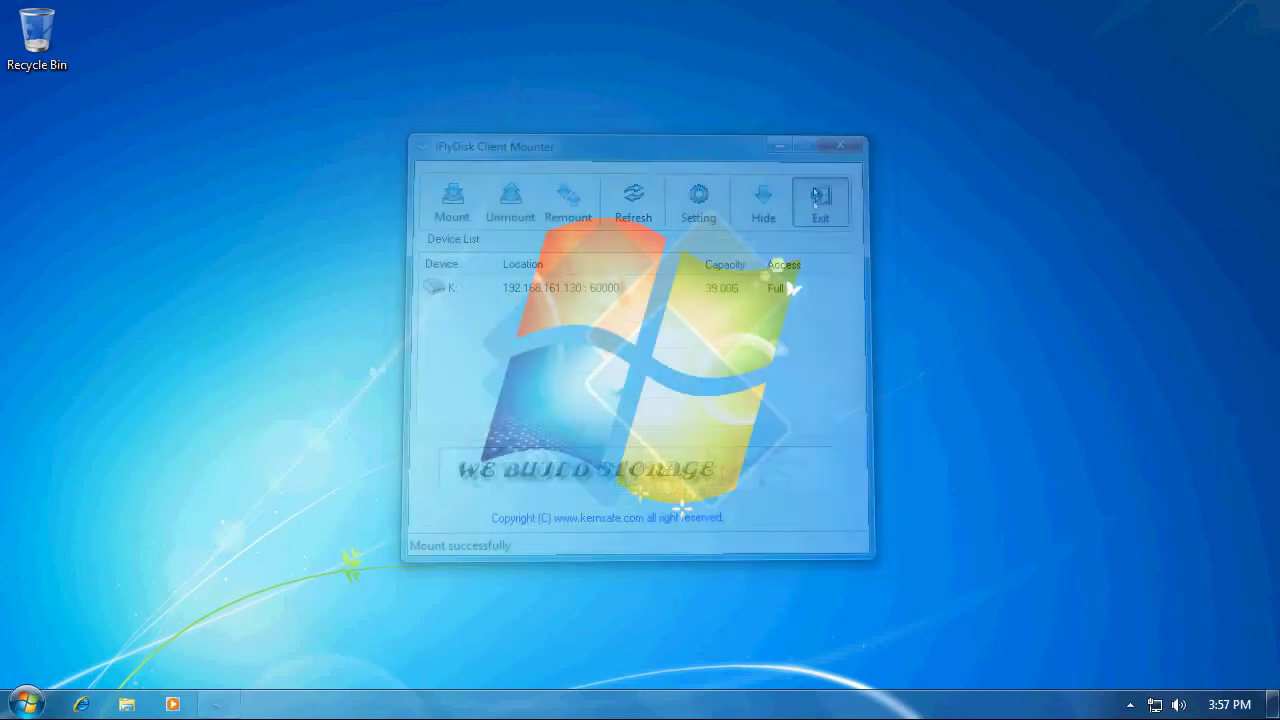